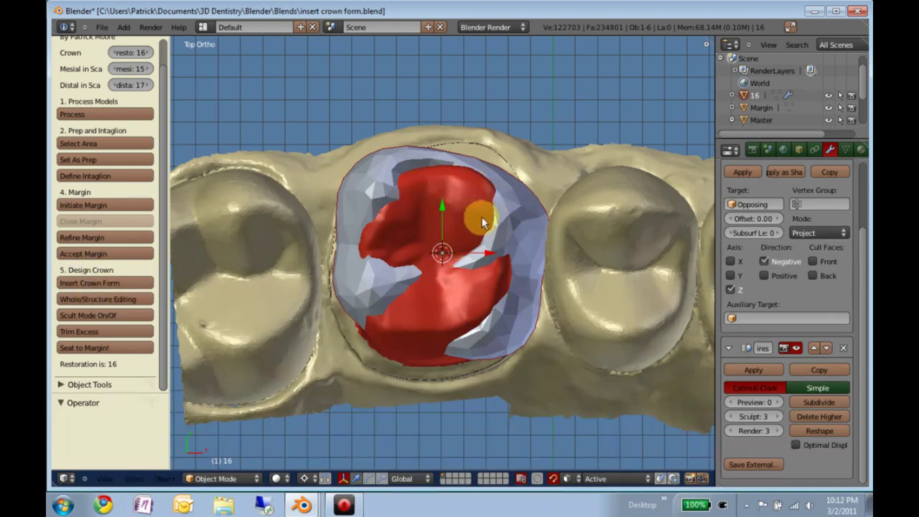
click(172, 121)
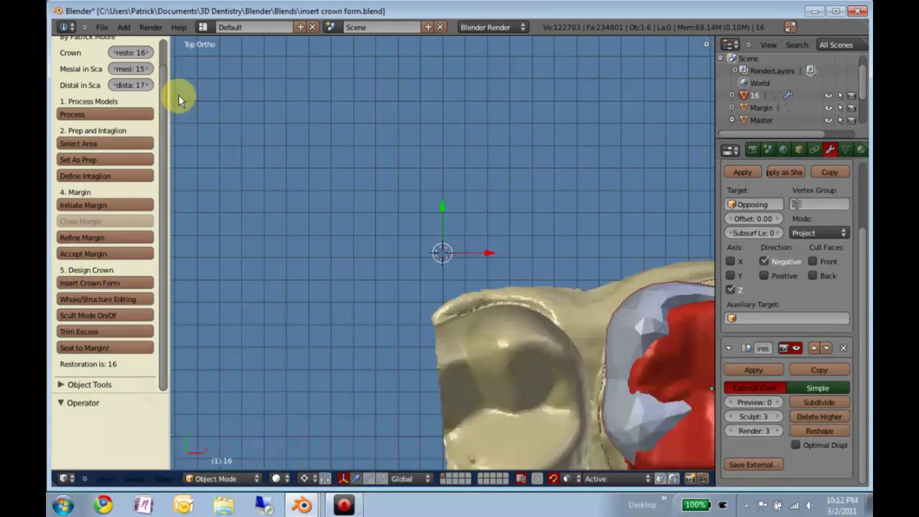
drag(164, 89, 177, 66)
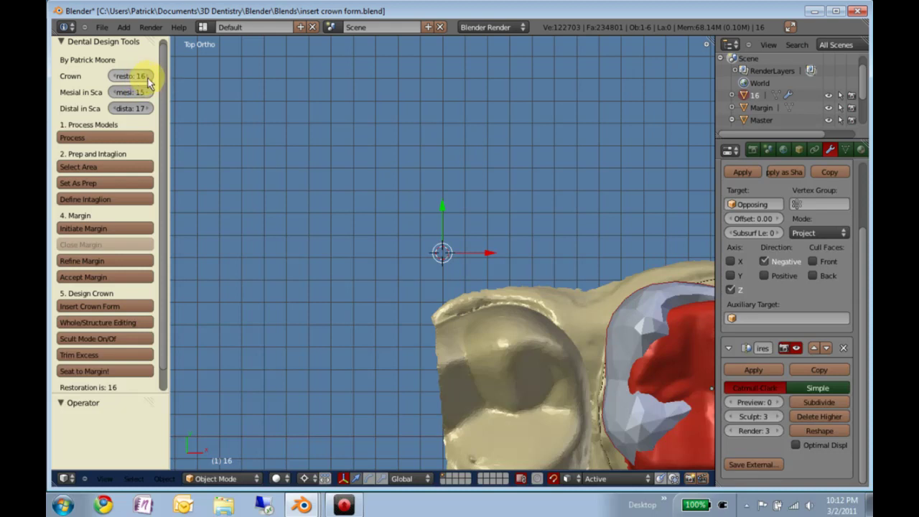
scroll(162, 93, down, 2)
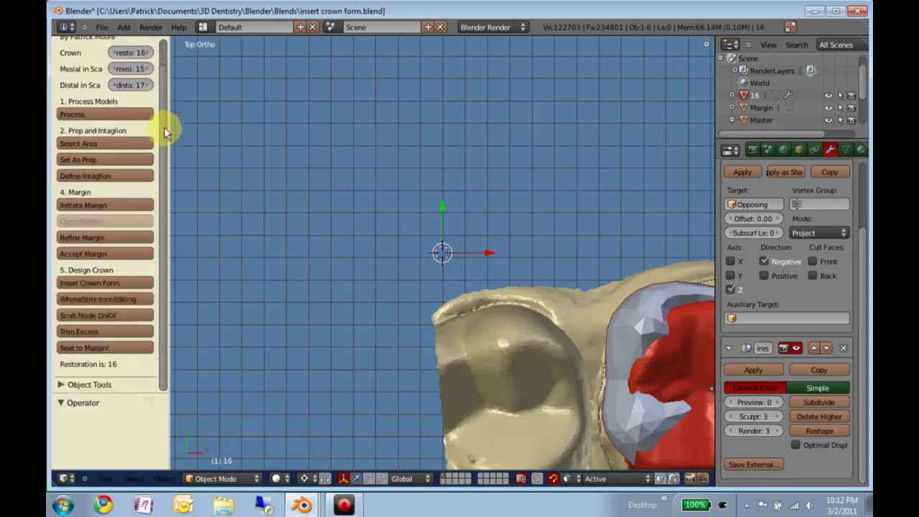
scroll(549, 273, down, 4)
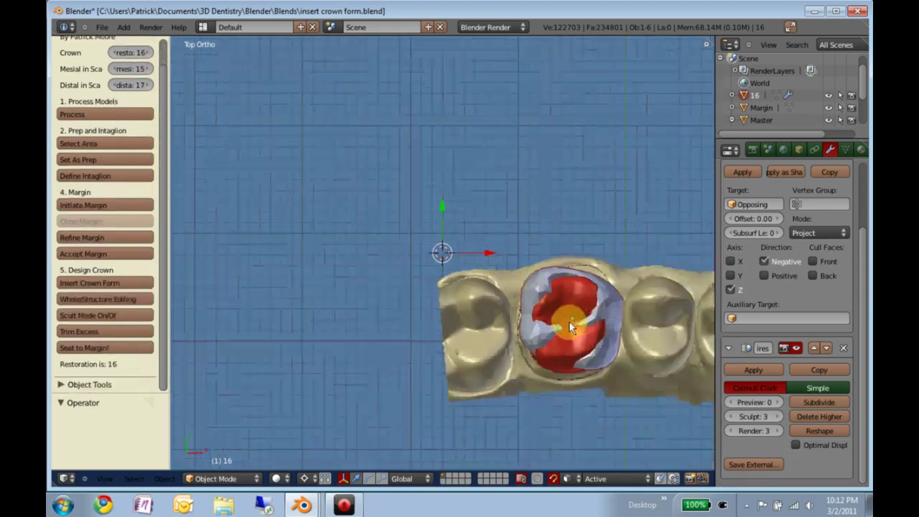
alt+middle_click(568, 321)
scroll(436, 258, up, 4)
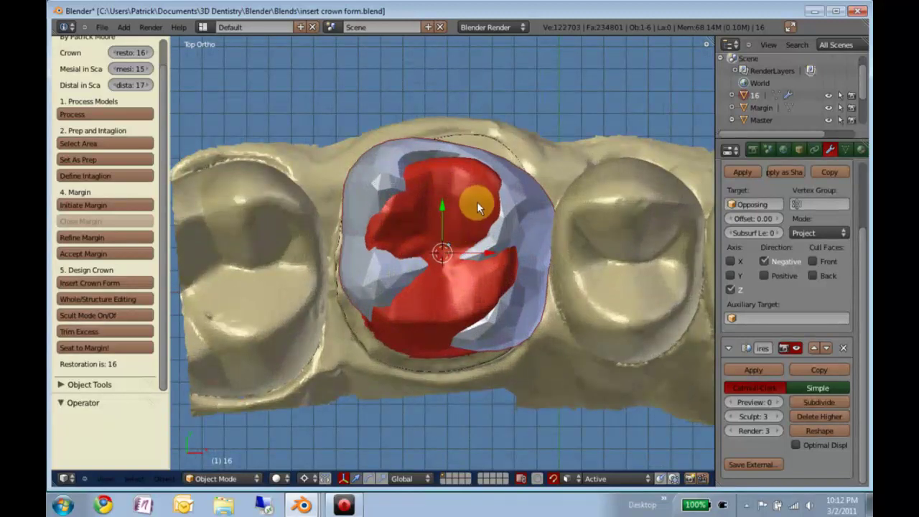
Switch to the four-way view layout and raise the crown form above the red prep in the front view
key(alt+Tab)
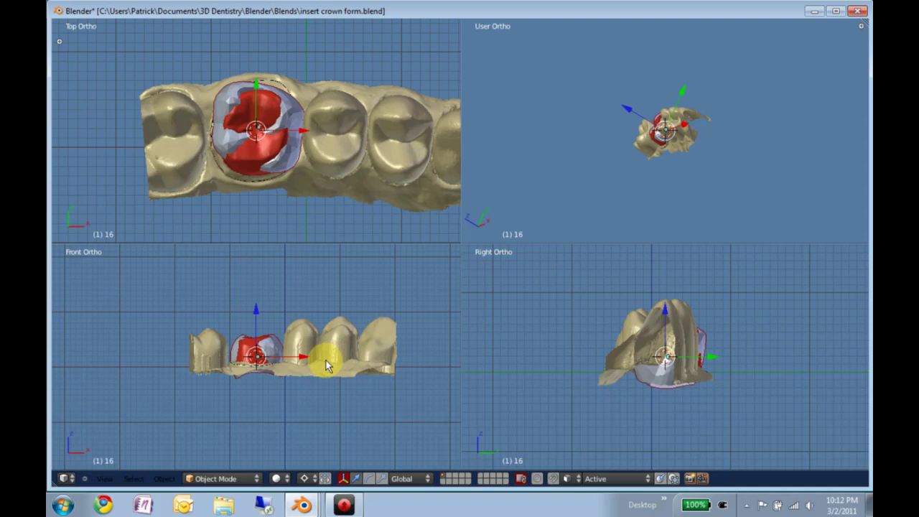
key(g)
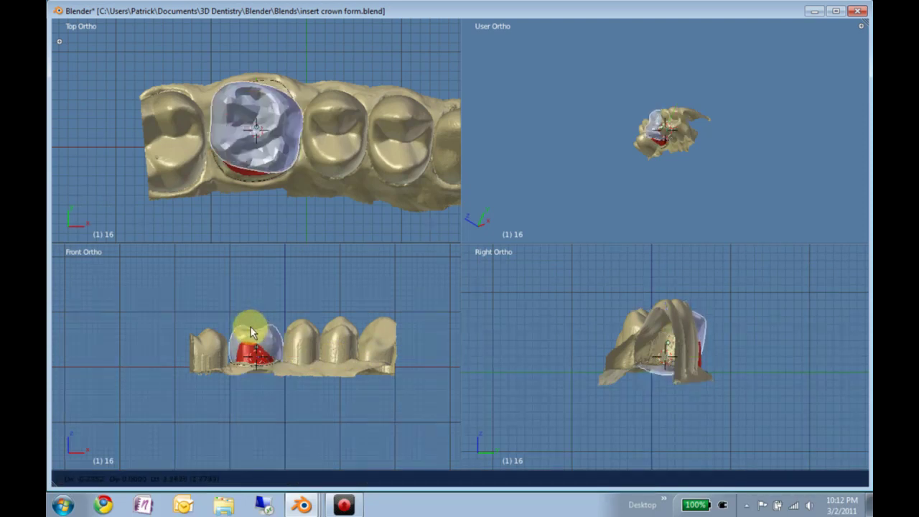
click(253, 332)
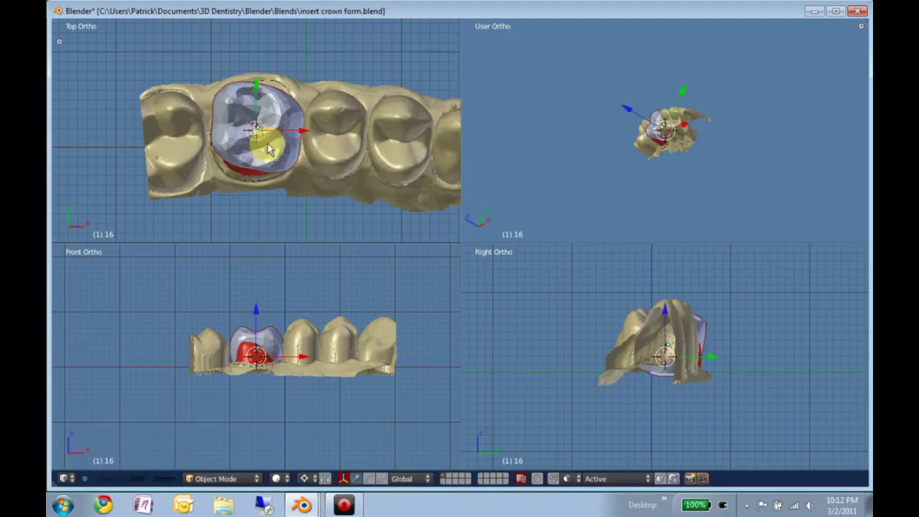
Rotate the crown form about the Z axis so that it lines up with the neighbouring teeth
key(r)
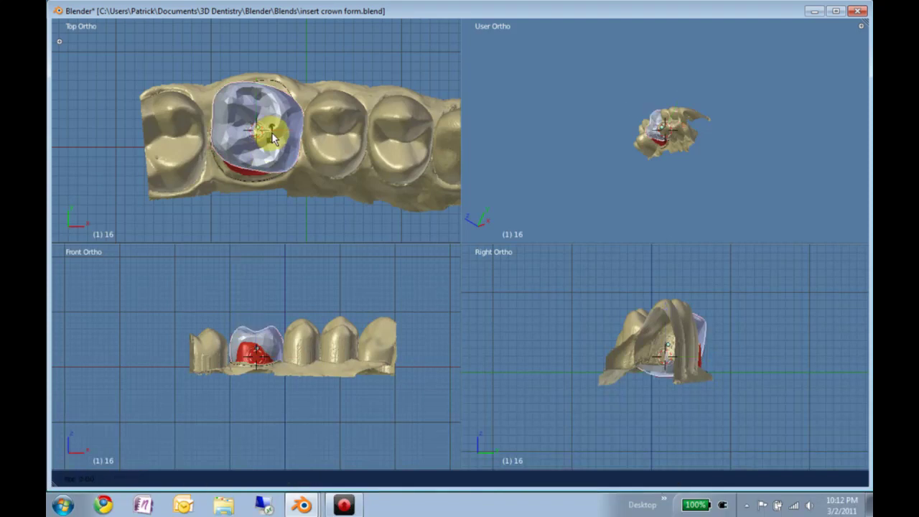
key(z)
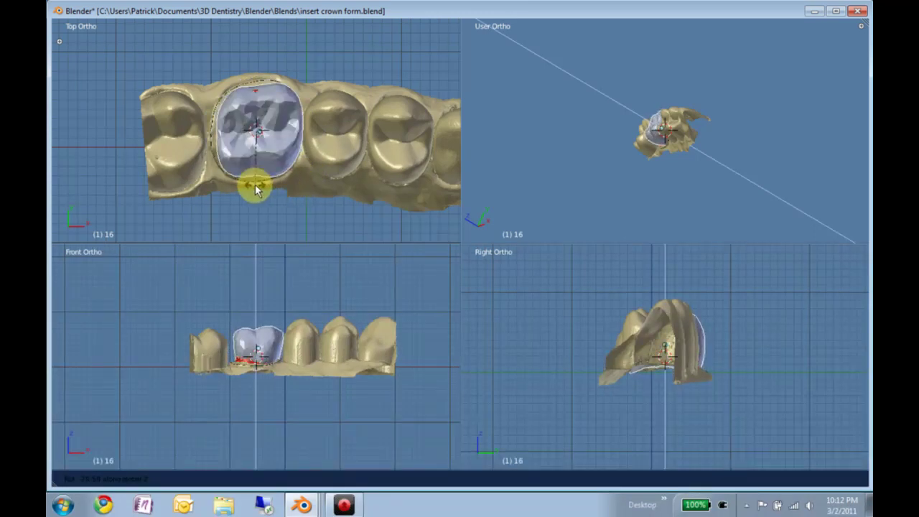
click(255, 184)
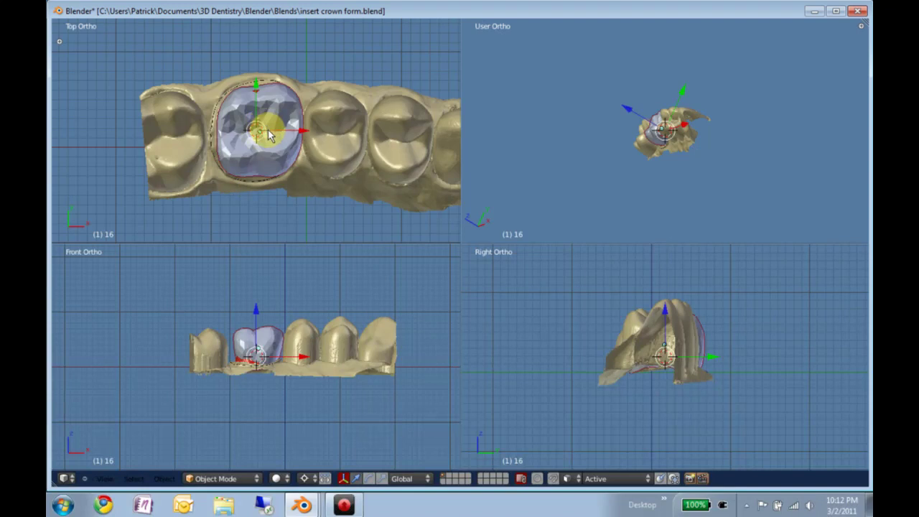
Move the crown form about -0.27 in X and -0.07 in Y to centre it over the prep margin
key(g)
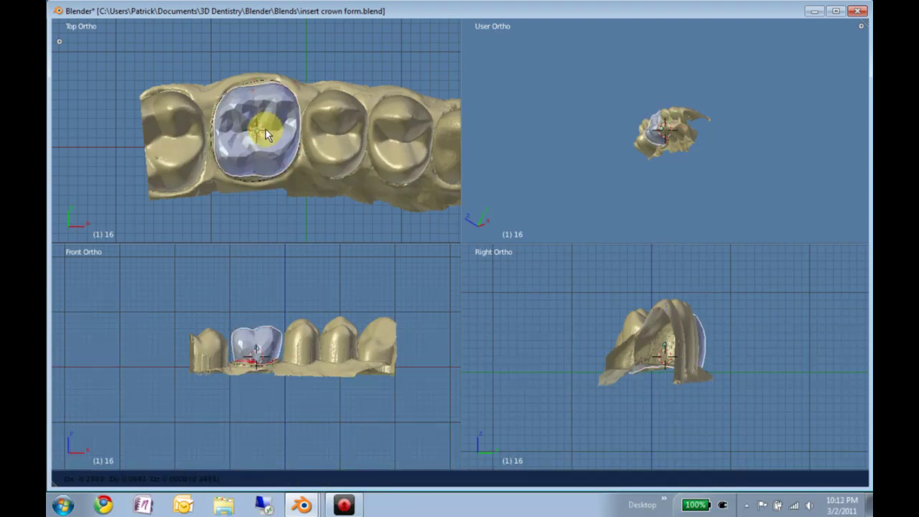
click(266, 130)
key(g)
click(263, 130)
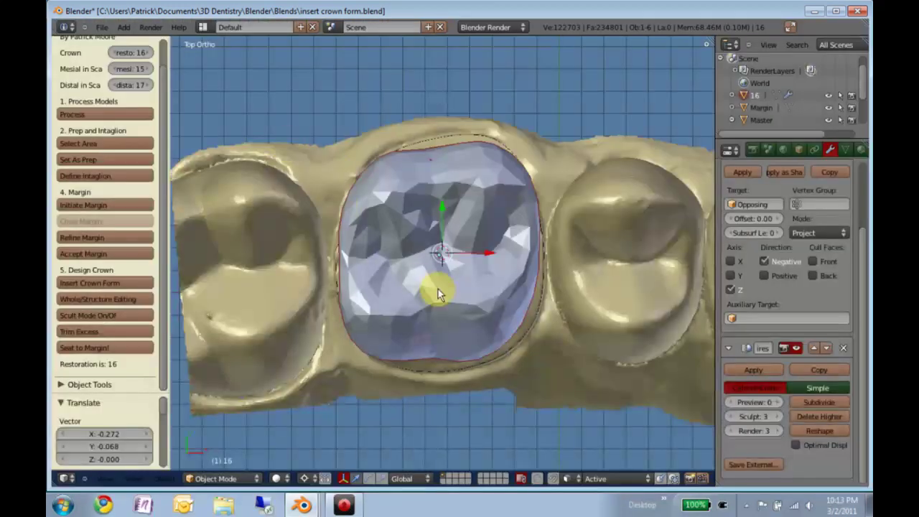
Inspect the crown's low-resolution mesh in Edit Mode from an angled view and return to Object Mode
middle_drag(439, 289, 369, 206)
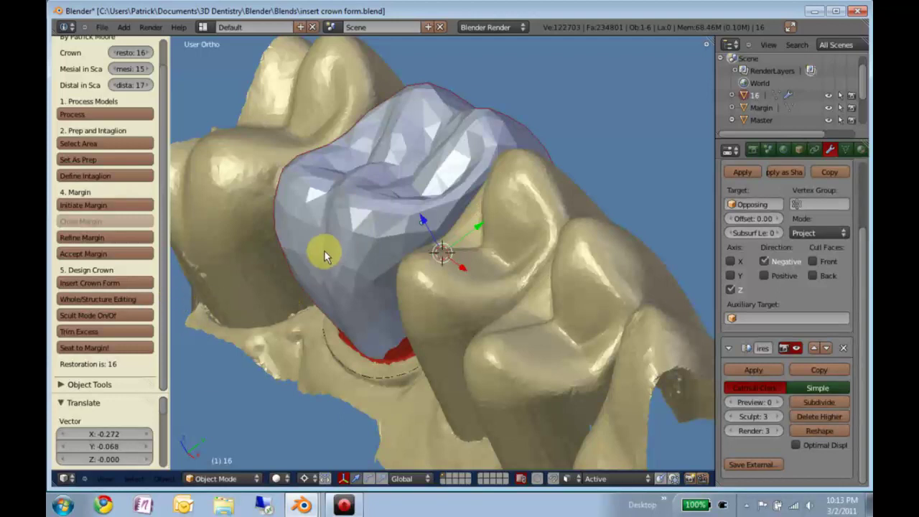
key(Tab)
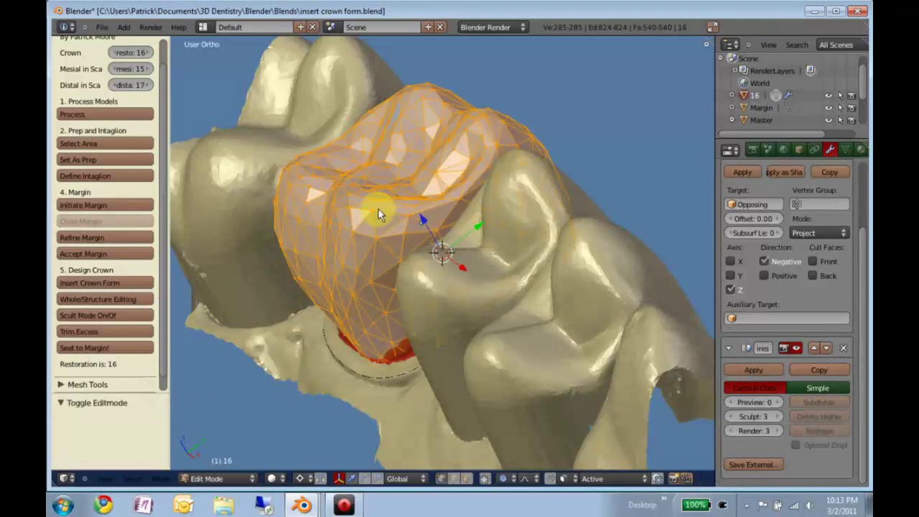
key(Tab)
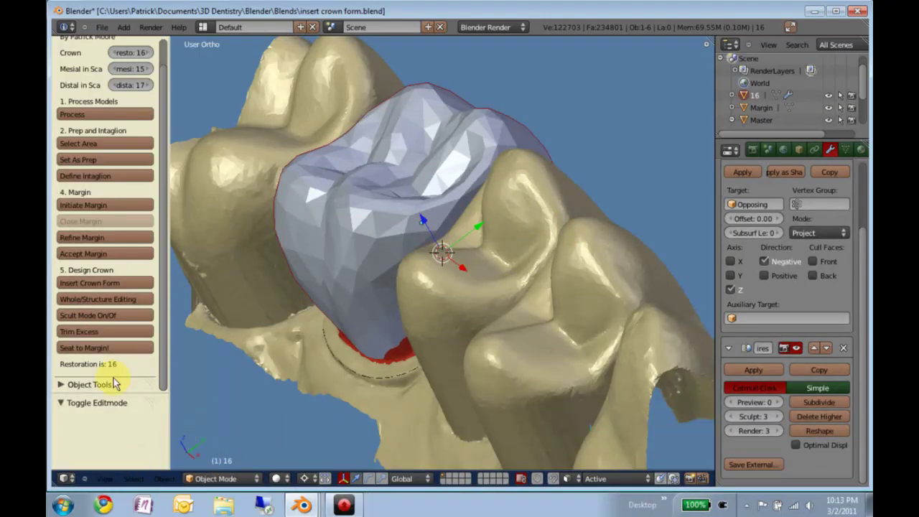
Preview the crown's smooth surface in Sculpt Mode, compare it with the Edit Mode mesh, and switch sculpting off again
click(104, 316)
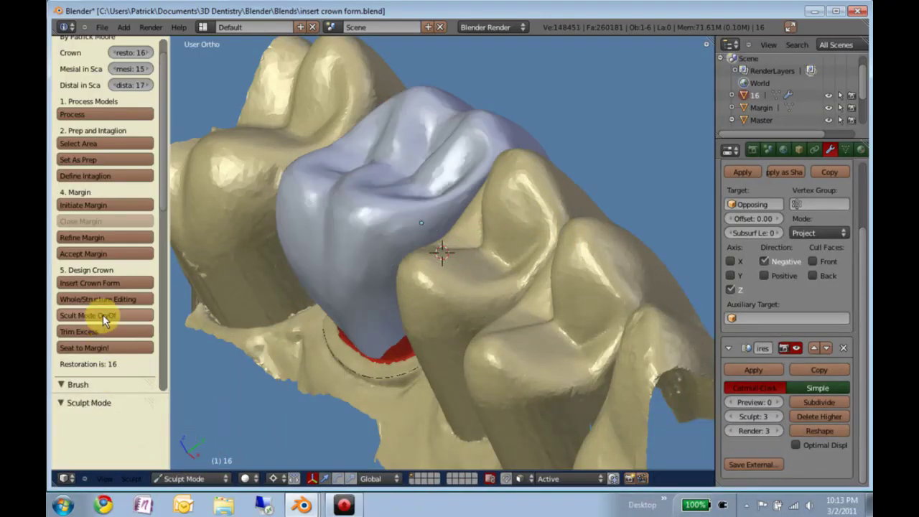
mouse_move(464, 283)
middle_down()
mouse_move(477, 353)
mouse_move(530, 322)
mouse_move(466, 328)
mouse_move(452, 312)
middle_up()
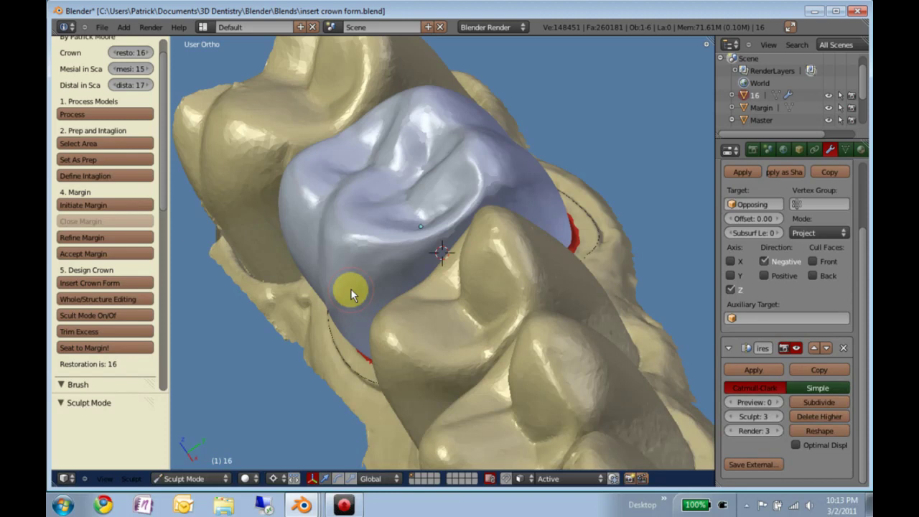
key(Tab)
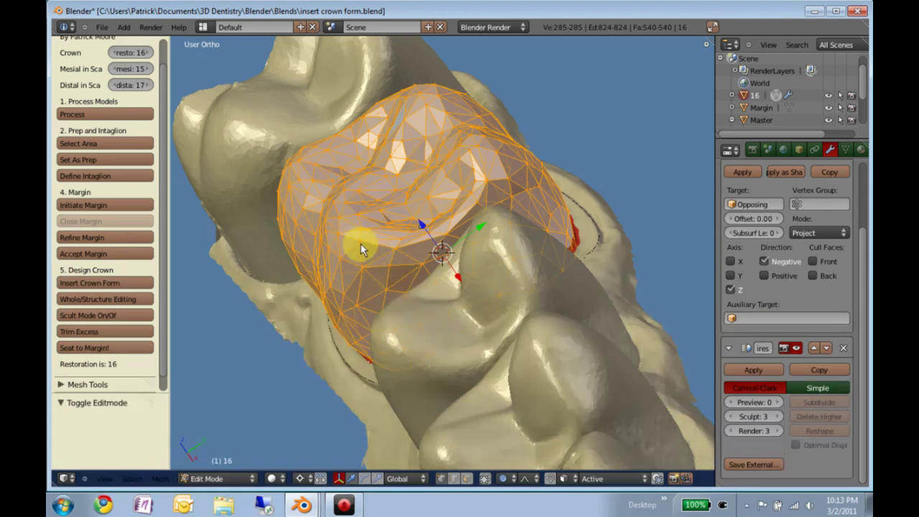
key(Tab)
middle_drag(408, 319, 400, 281)
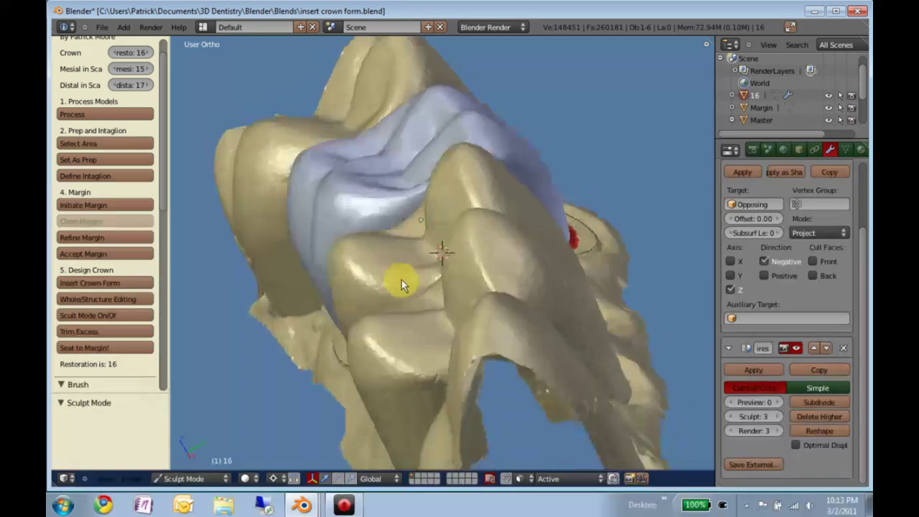
click(124, 316)
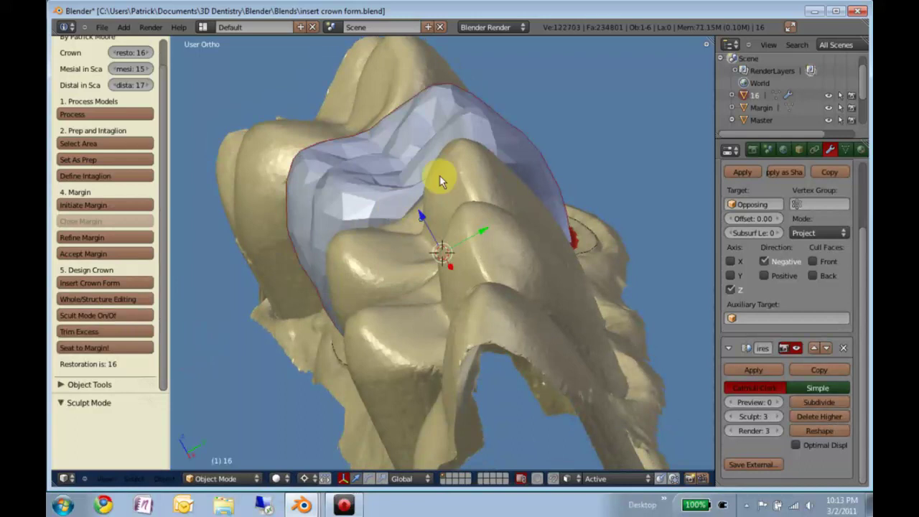
Tilt the crown slightly about the global Y axis and about 6.9° about the global X axis
key(r)
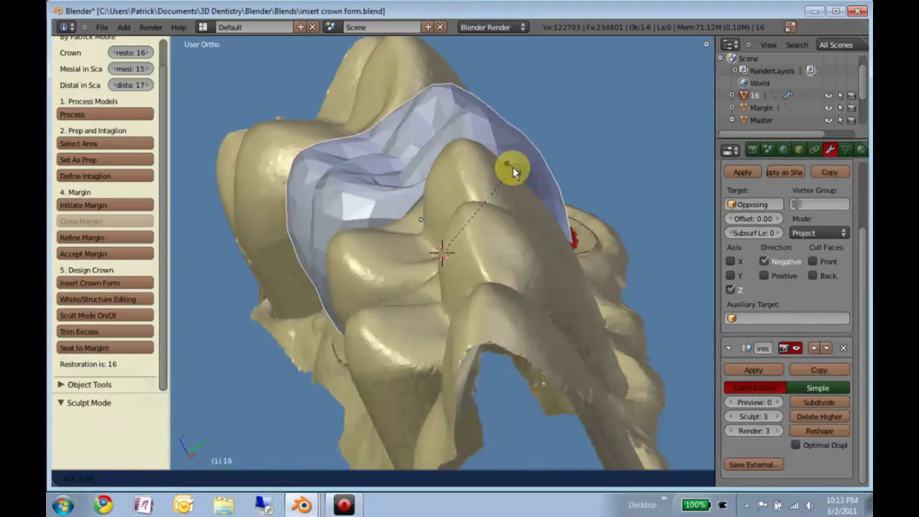
key(y)
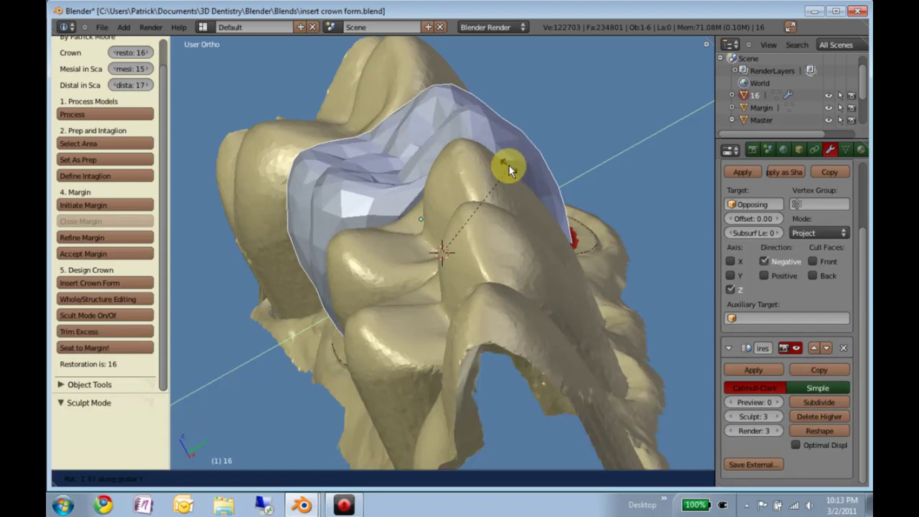
click(509, 166)
key(r)
key(x)
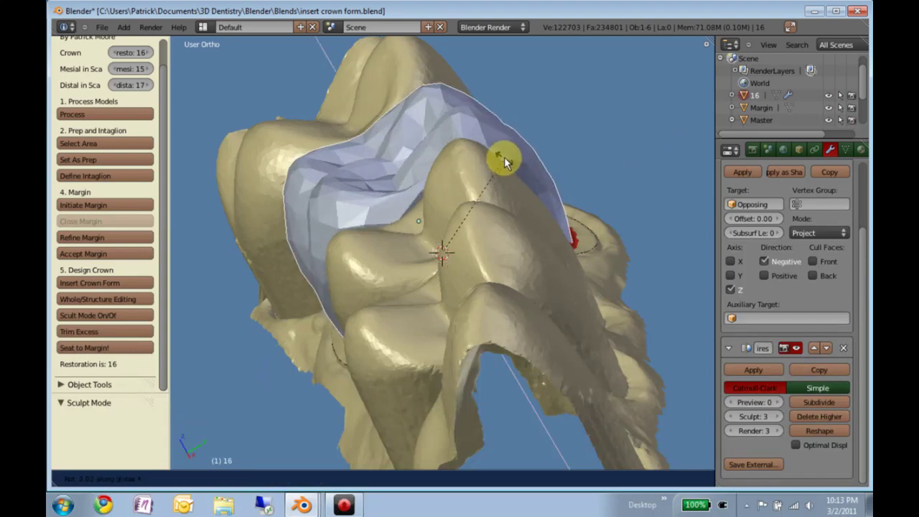
click(499, 155)
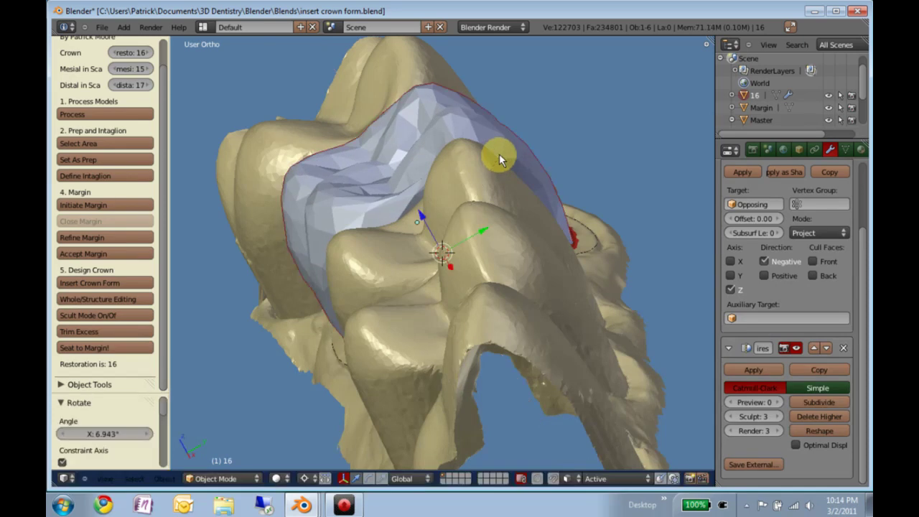
Scale the crown up uniformly by a factor of about 1.16 to fill the gap between the adjacent teeth
middle_drag(372, 303, 344, 295)
middle_drag(537, 276, 418, 394)
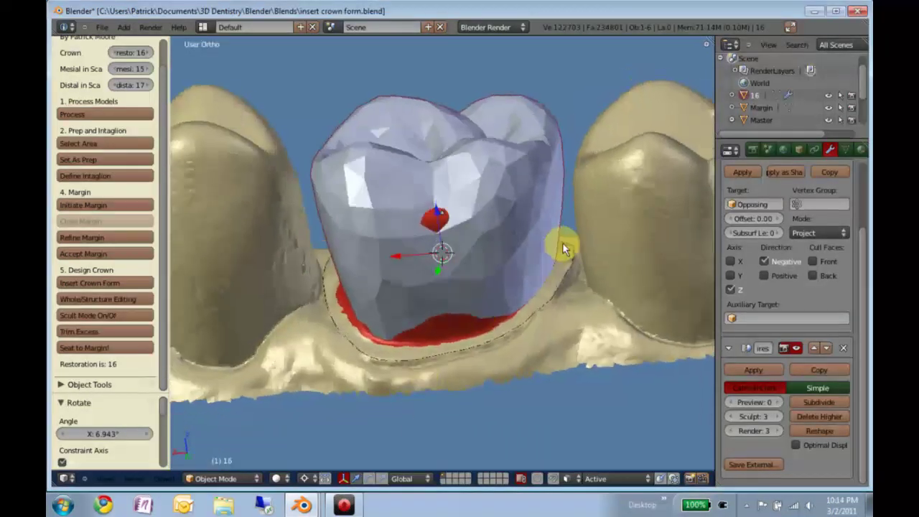
key(s)
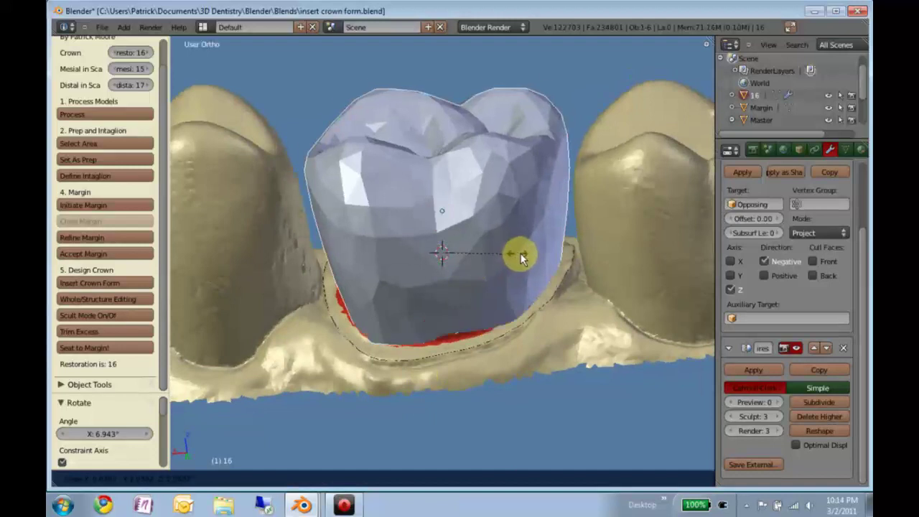
click(523, 254)
Raise the crown about 1.03 along the global Z axis
middle_drag(599, 244, 551, 161)
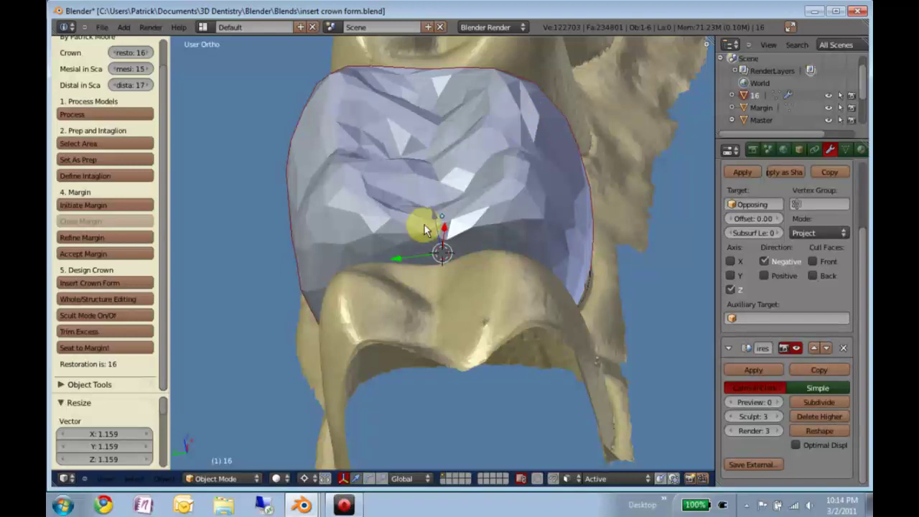
key(g)
key(z)
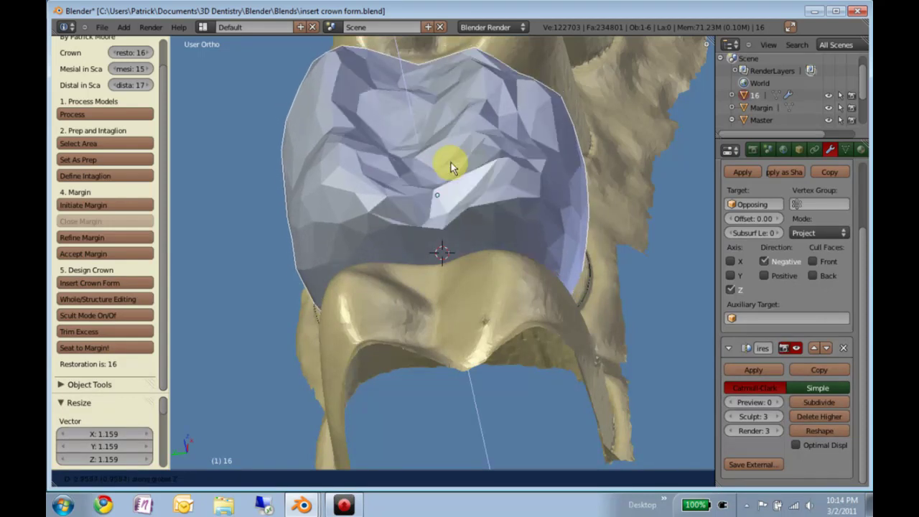
click(451, 162)
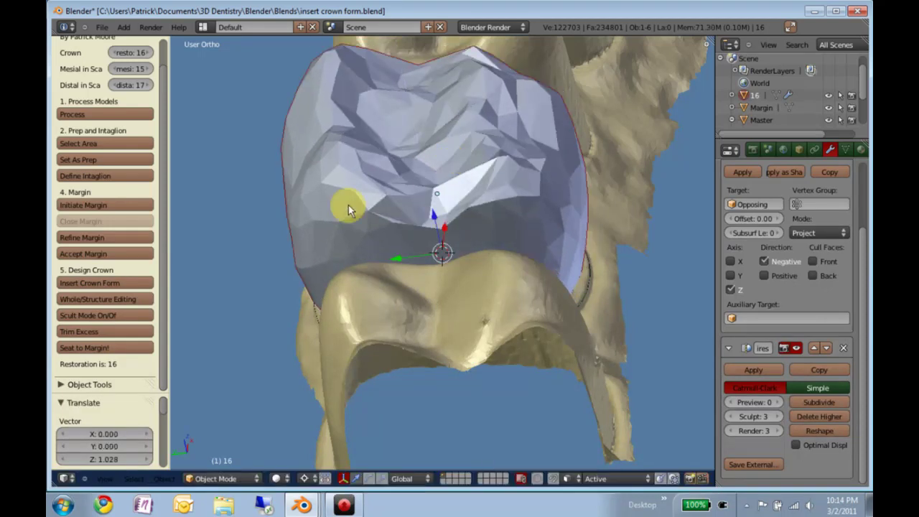
Turn on sculpt mode for the crown and check its bite by showing the Opposing model and hiding it again
click(106, 314)
mouse_move(467, 230)
middle_down()
mouse_move(424, 276)
mouse_move(433, 268)
mouse_move(375, 161)
middle_up()
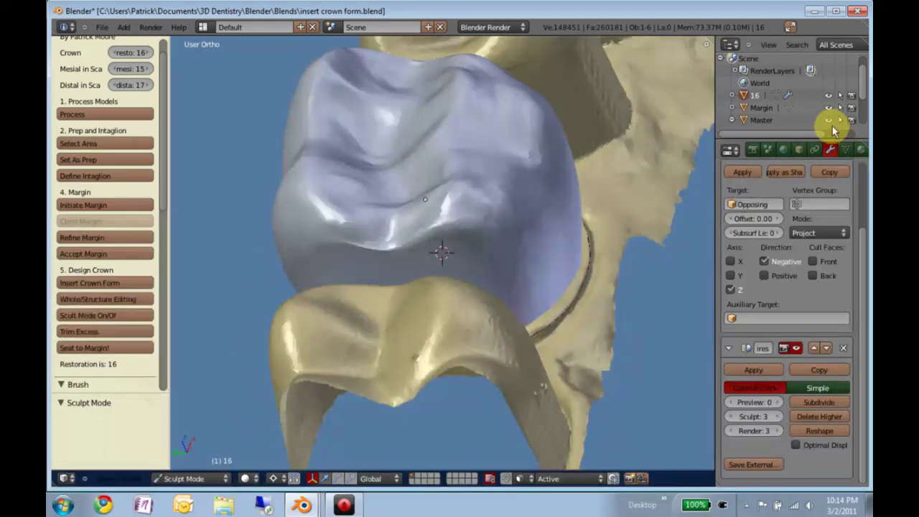
scroll(862, 105, down, 2)
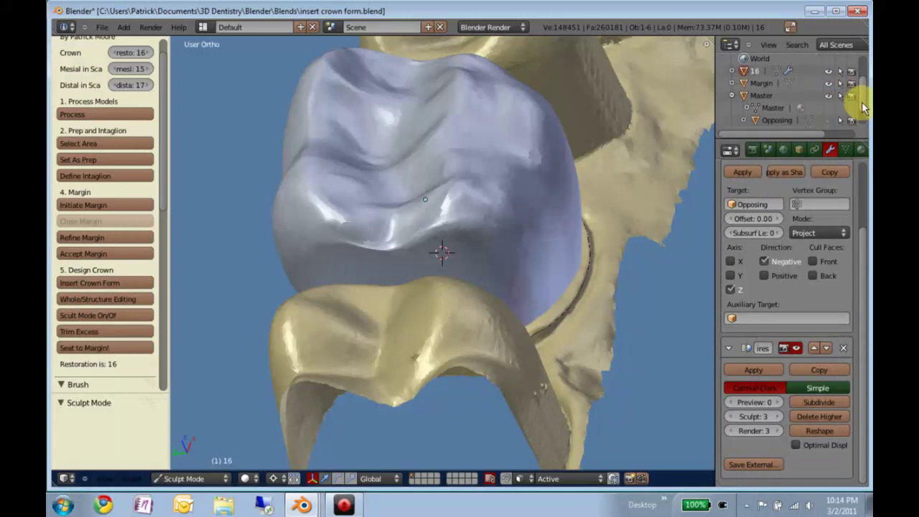
click(829, 120)
middle_drag(469, 199, 453, 225)
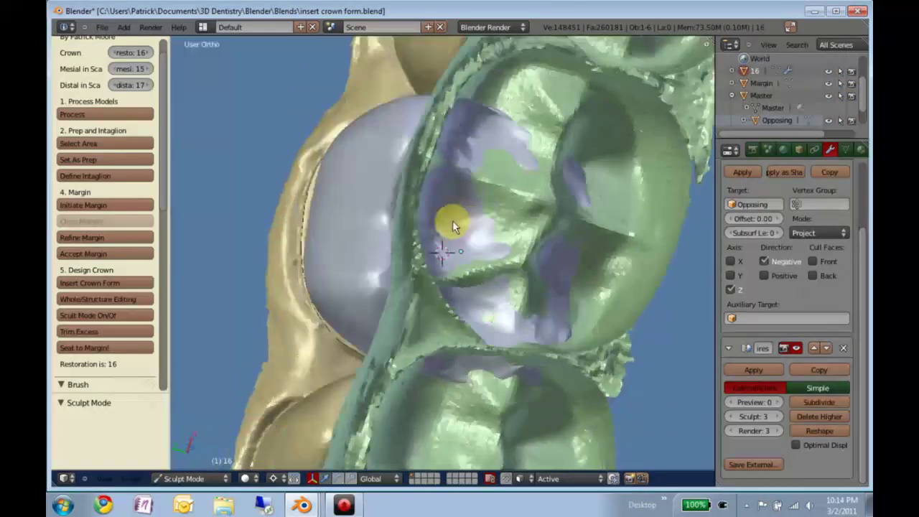
middle_drag(476, 356, 646, 135)
click(829, 120)
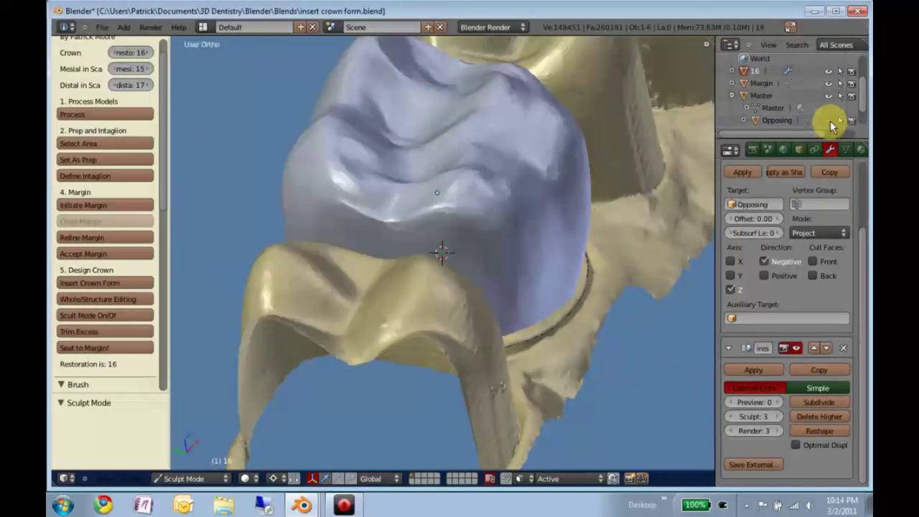
key(ctrl+z)
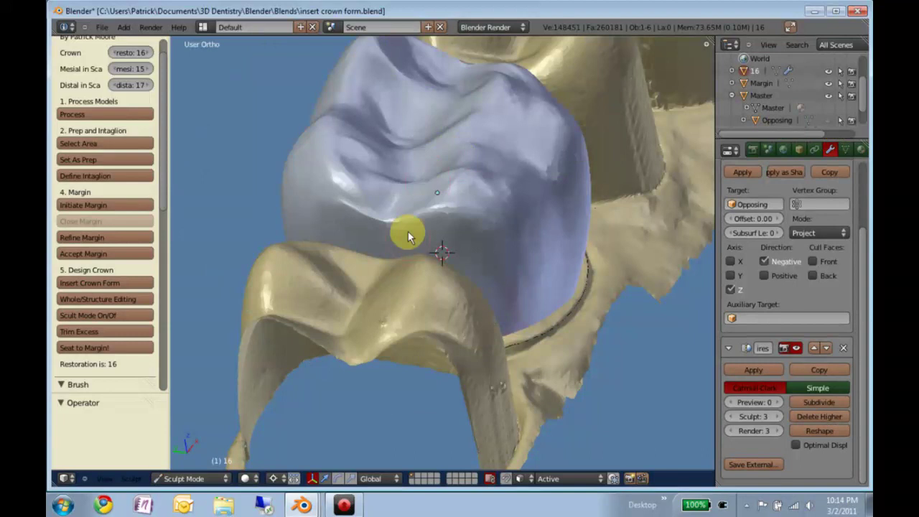
Turn off sculpt mode and lower the crown about 1.34 along the global Z axis
click(87, 316)
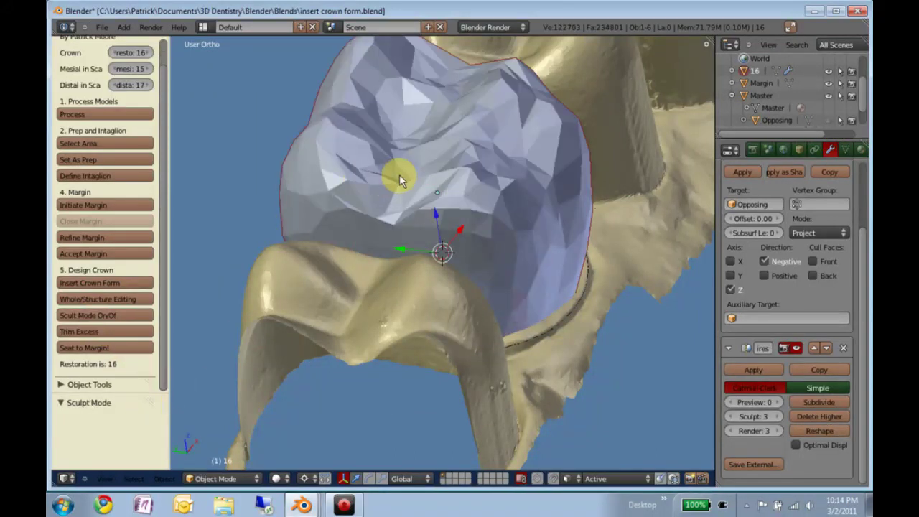
key(ctrl+z)
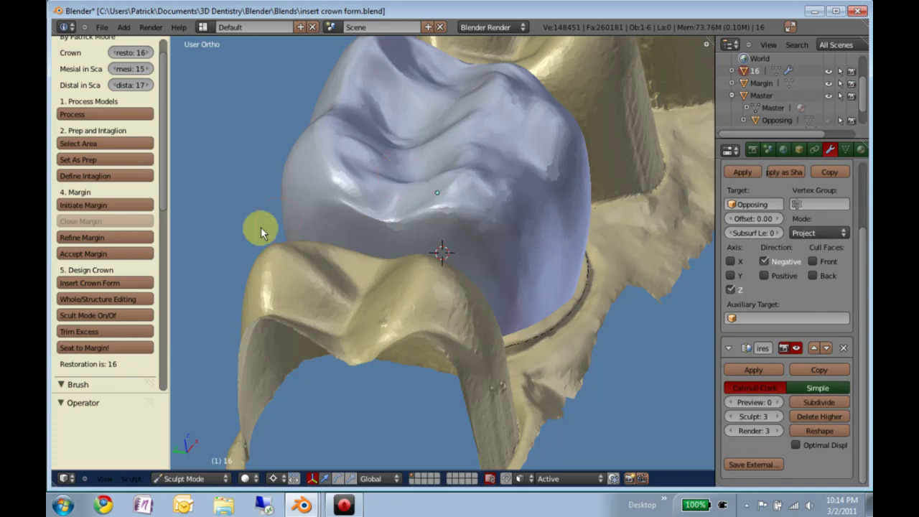
click(83, 316)
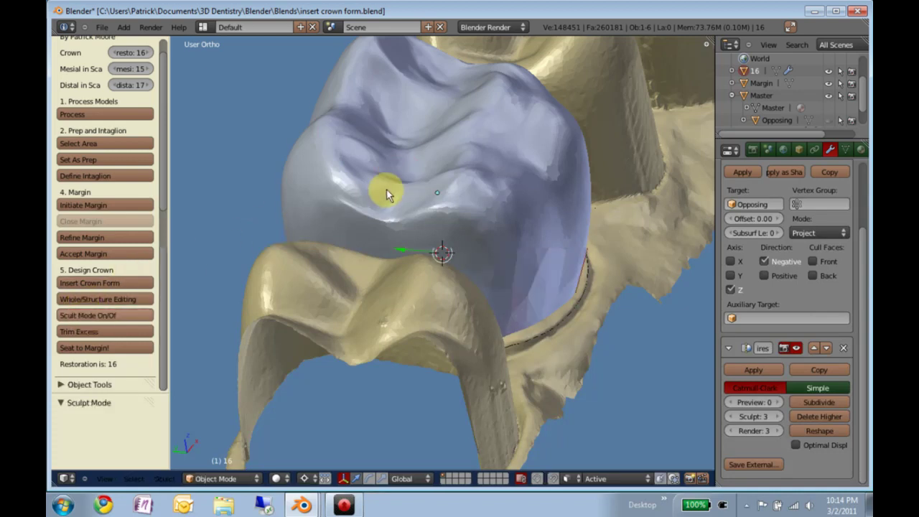
key(g)
key(z)
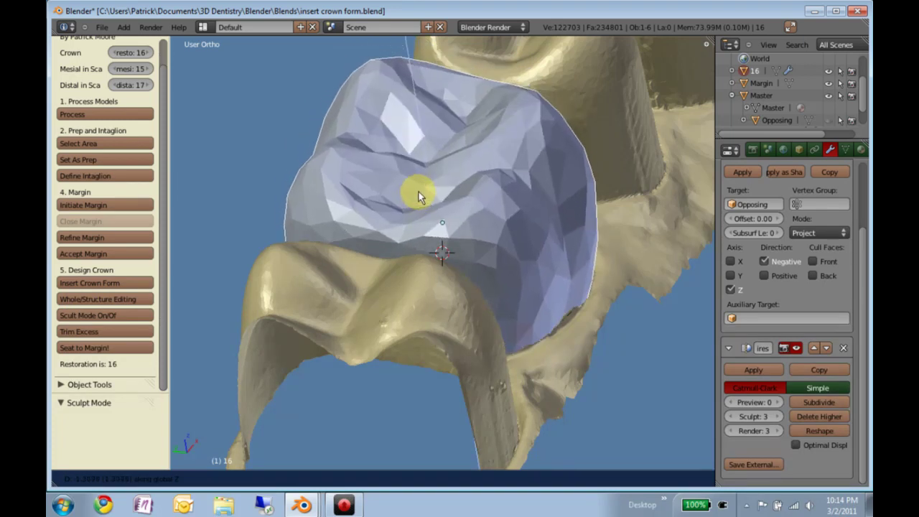
click(393, 237)
middle_drag(392, 237, 427, 197)
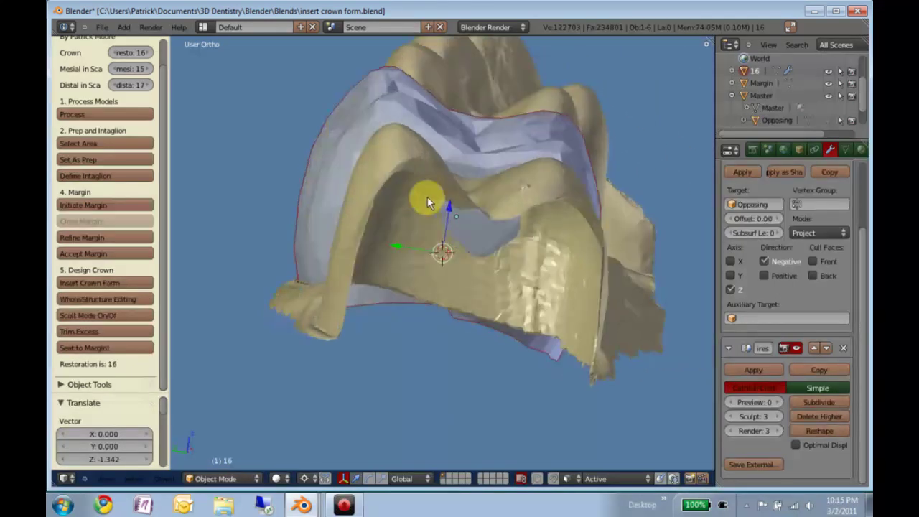
Hide the Master model and open the crown mesh in edit mode, with its lower edge seen against the prep margin
click(829, 96)
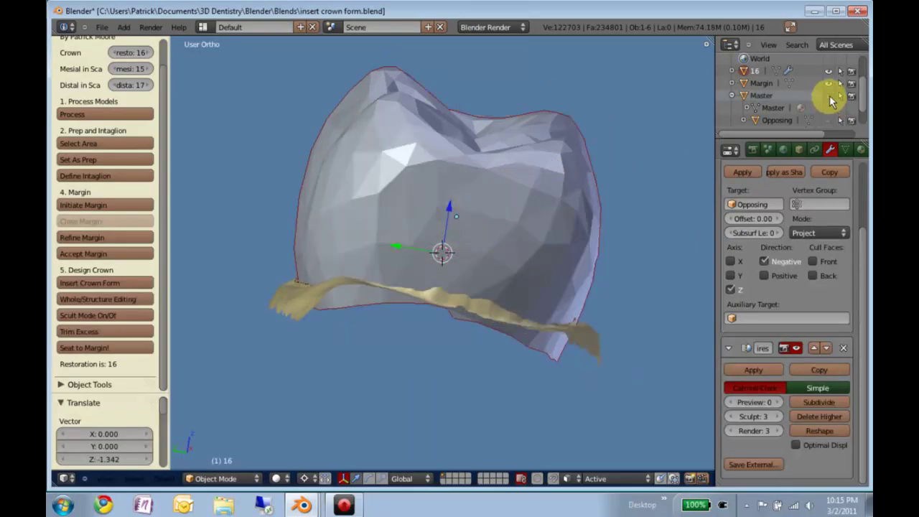
middle_drag(508, 245, 447, 242)
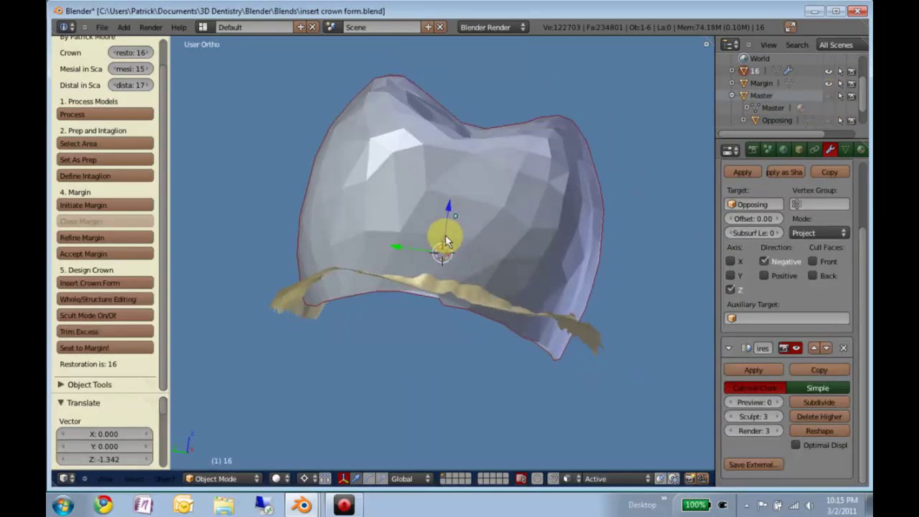
key(Tab)
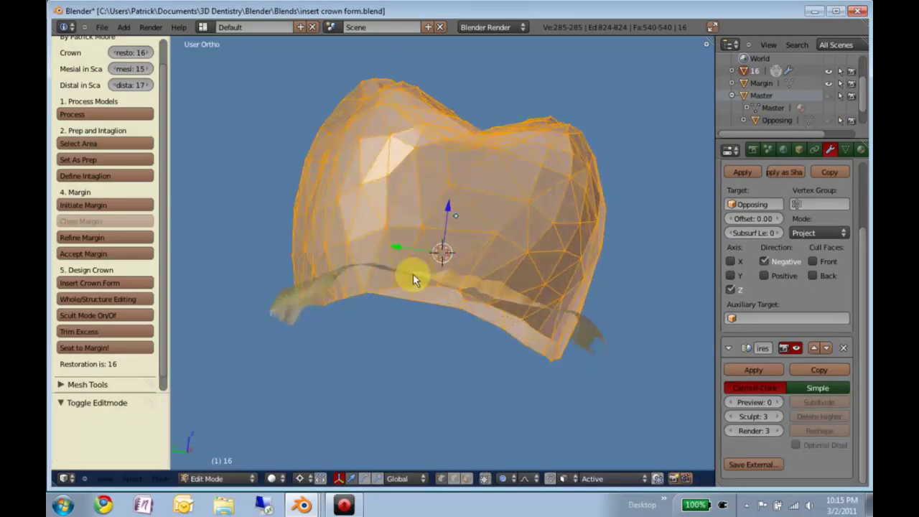
middle_drag(459, 274, 439, 290)
middle_drag(440, 291, 447, 284)
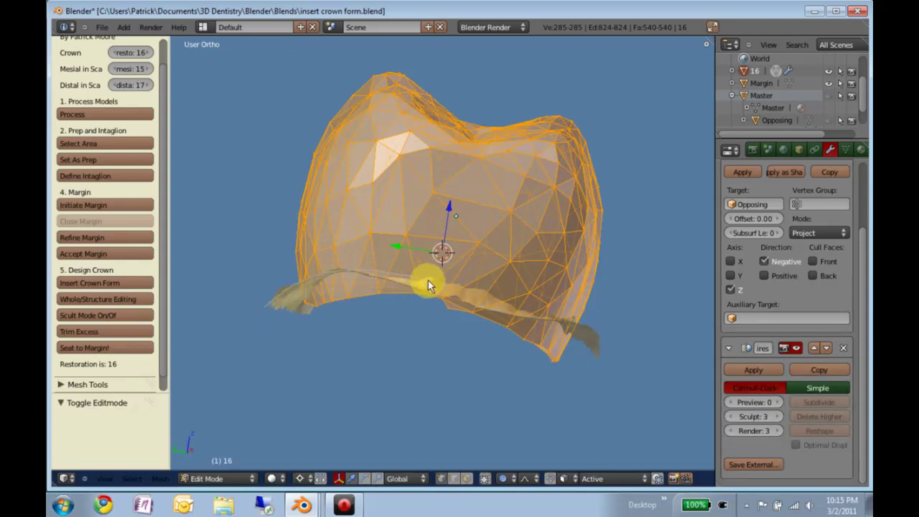
Knife-cut the crown mesh around the margin, trim the excess below the cut and return to object mode
drag(551, 316, 643, 445)
mouse_move(617, 330)
middle_down()
mouse_move(466, 328)
mouse_move(465, 359)
mouse_move(391, 321)
mouse_move(415, 261)
mouse_move(558, 267)
mouse_move(580, 283)
mouse_move(597, 281)
mouse_move(433, 260)
middle_up()
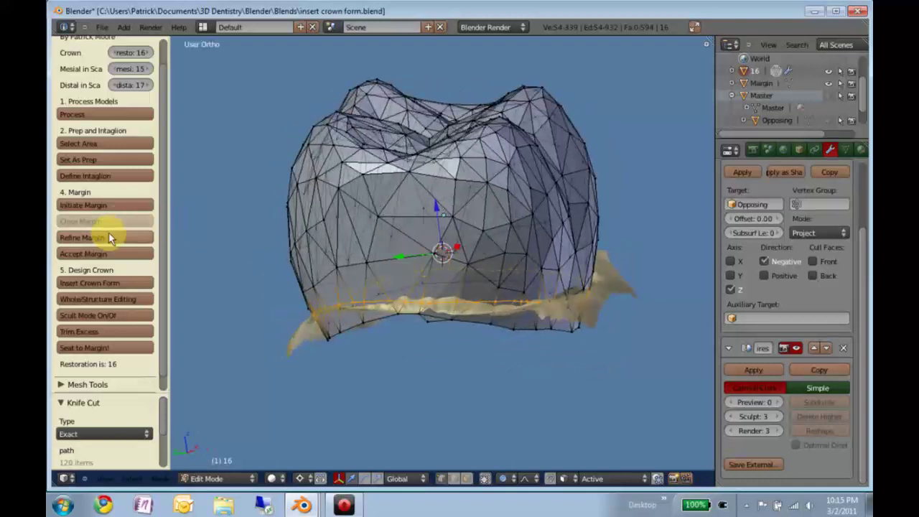
click(82, 330)
middle_drag(304, 281, 370, 297)
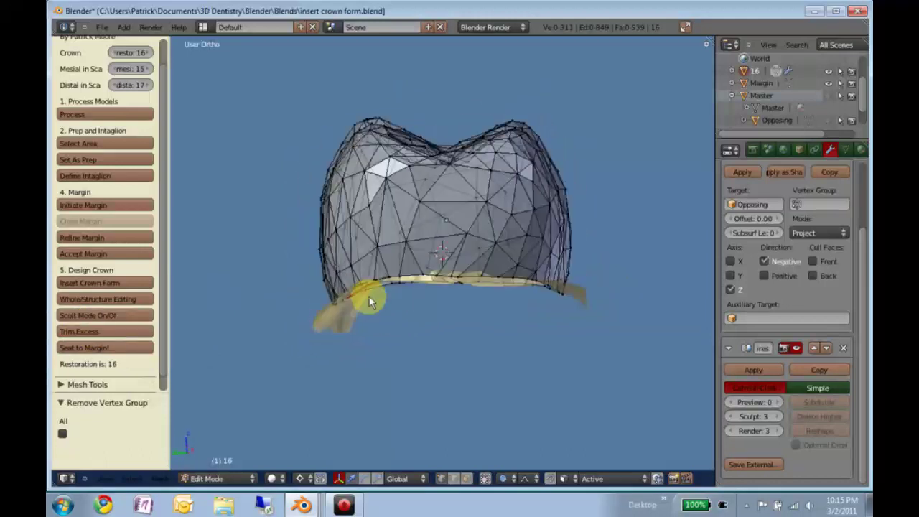
key(Tab)
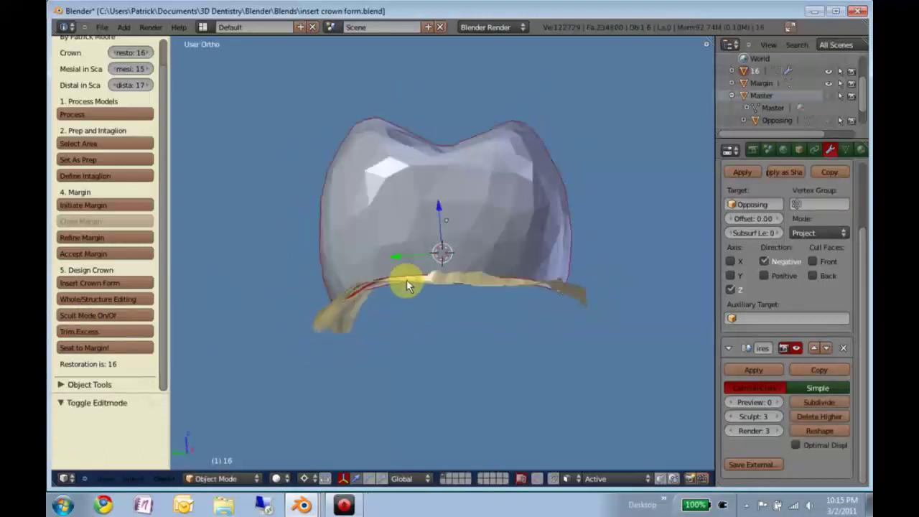
Select the Margin object together with crown 16 as the active object and seat the crown to the margin
click(763, 84)
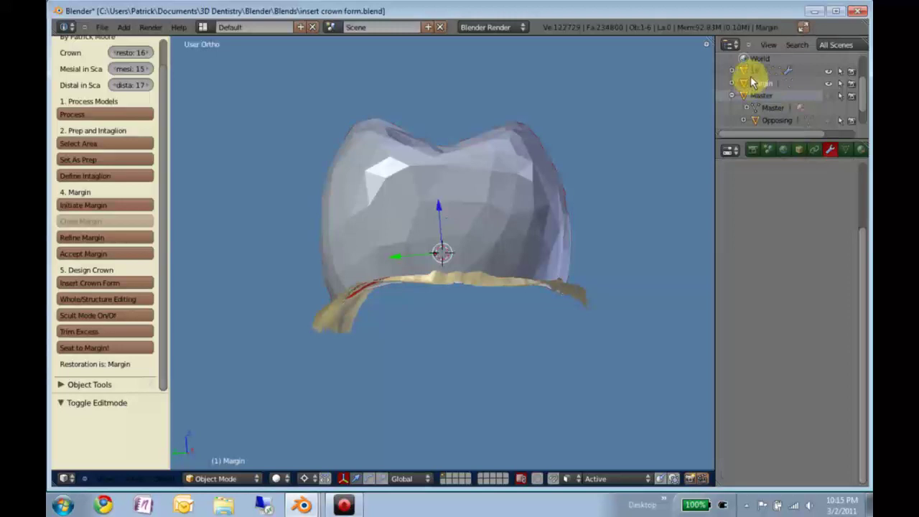
click(755, 70)
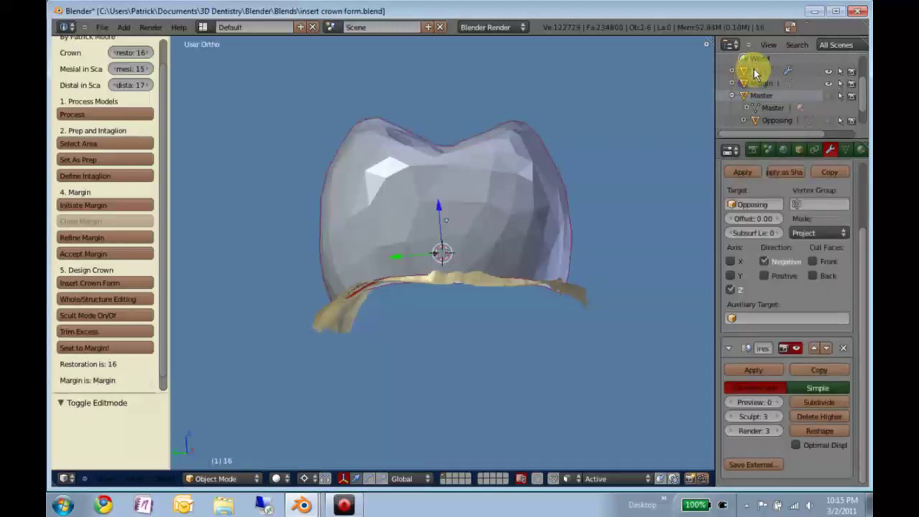
middle_drag(377, 277, 335, 311)
scroll(352, 310, up, 4)
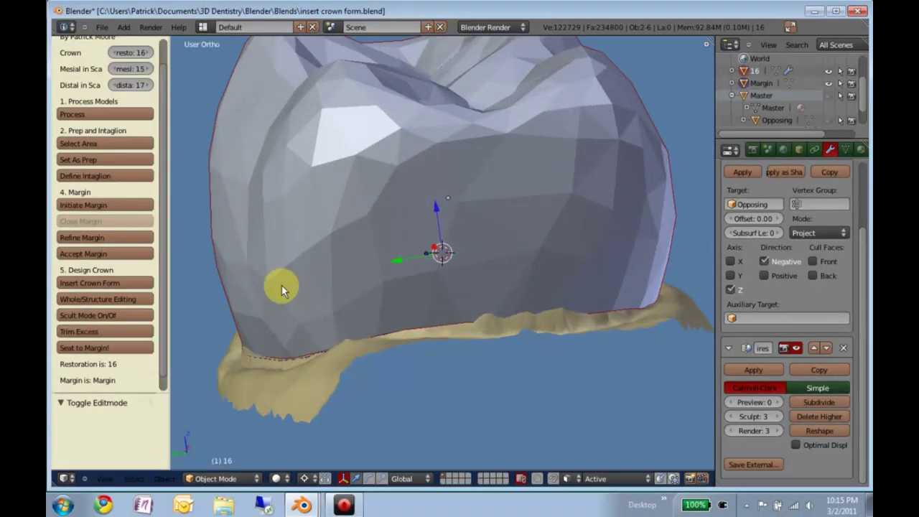
click(95, 350)
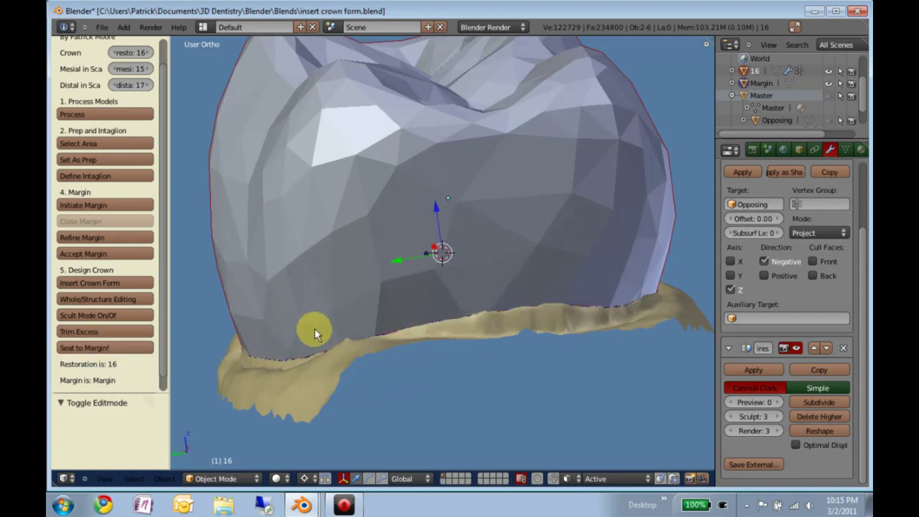
middle_drag(206, 355, 388, 314)
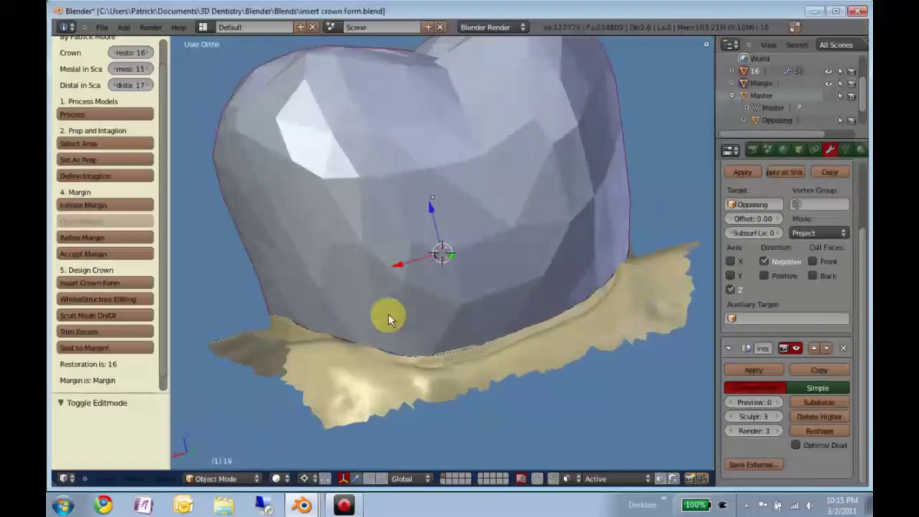
Inspect the seated crown's edge along the margin in edit mode and in smooth sculpt mode
key(Tab)
middle_drag(507, 345, 474, 350)
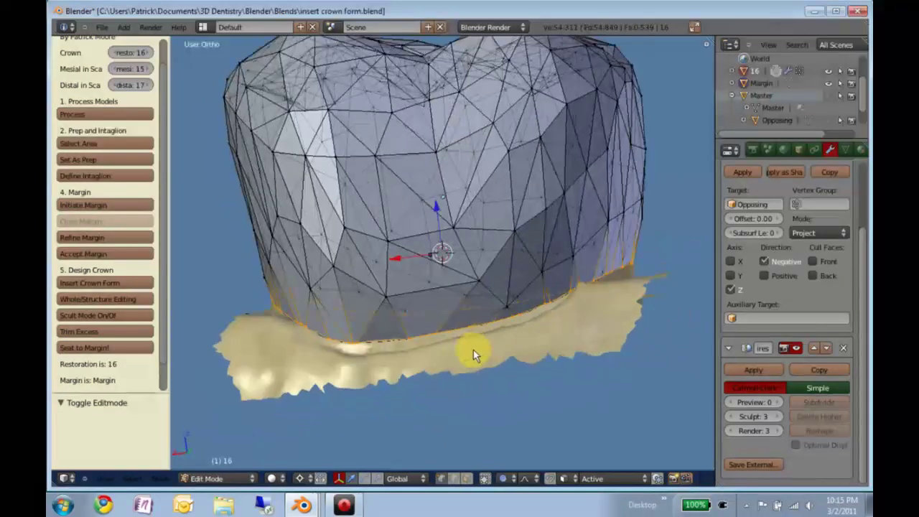
key(Tab)
click(101, 317)
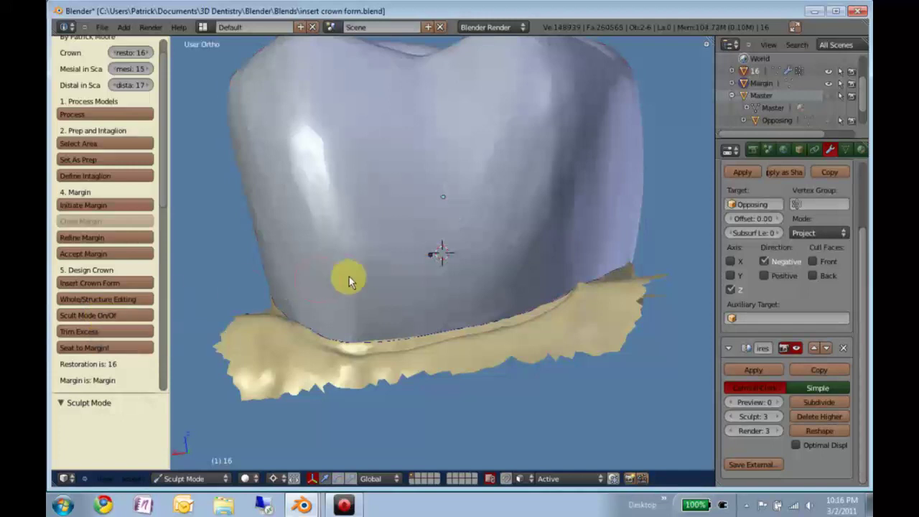
Put the crown in edit mode and show the Master model with the neighbouring teeth again
key(Tab)
scroll(441, 277, down, 4)
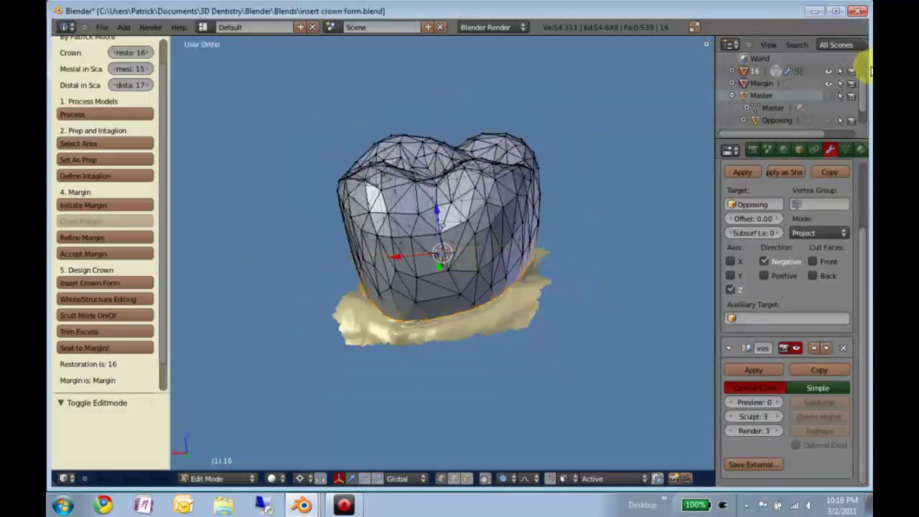
drag(808, 138, 810, 144)
click(829, 105)
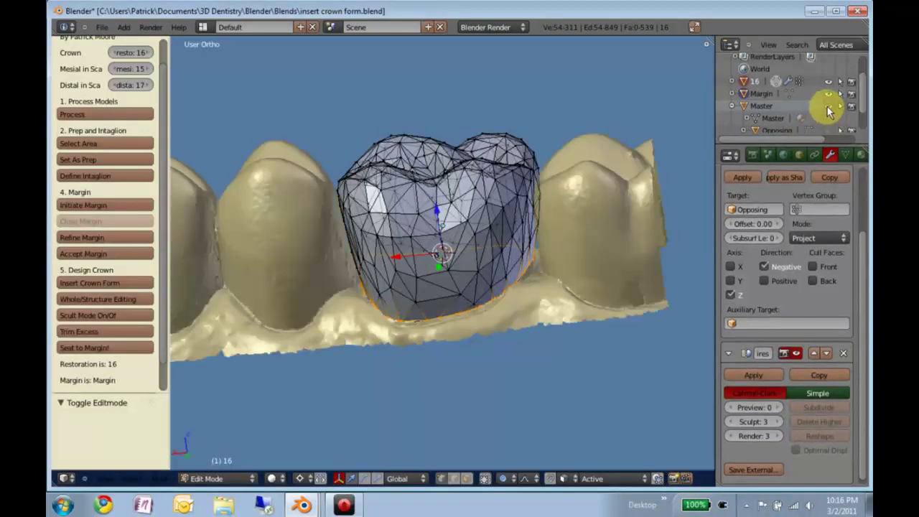
scroll(512, 273, up, 1)
middle_drag(512, 273, 450, 273)
right_click(407, 184)
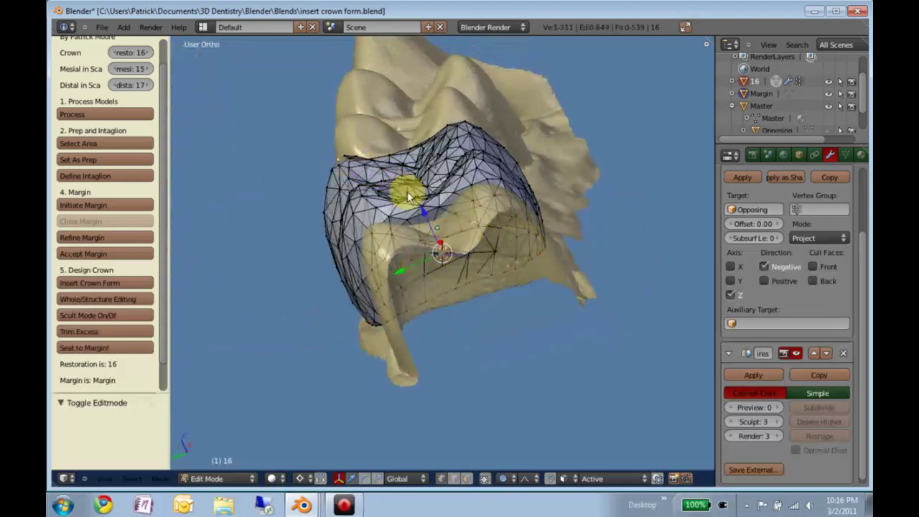
key(g)
key(z)
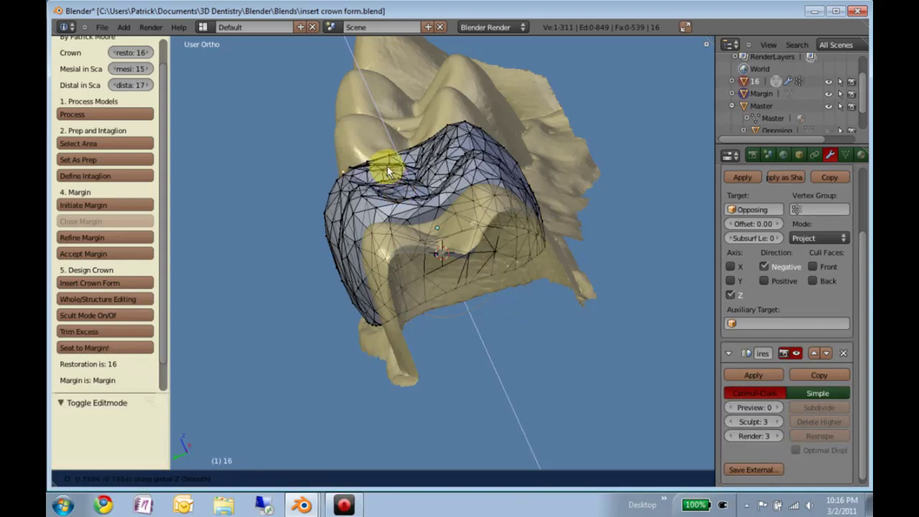
click(382, 176)
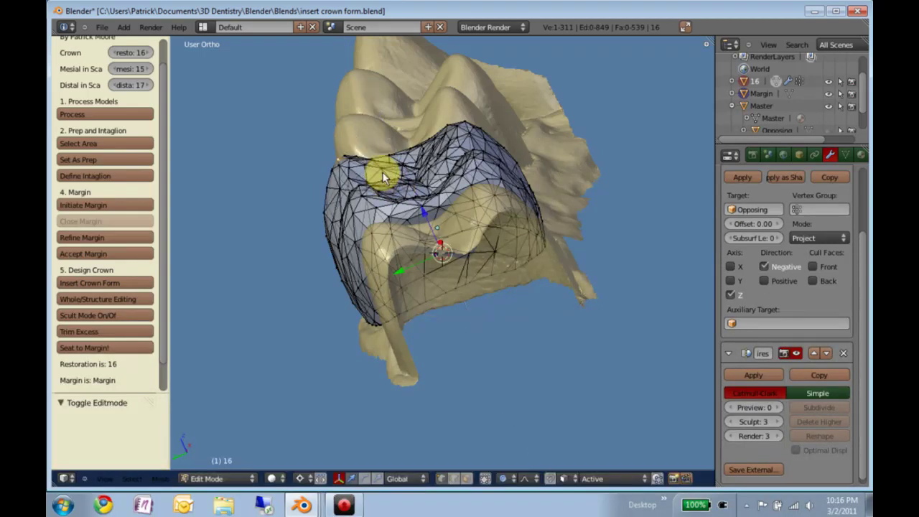
Turn on sculpt mode for the crown and collapse the Dental Design Tools to reveal the brush settings
click(86, 316)
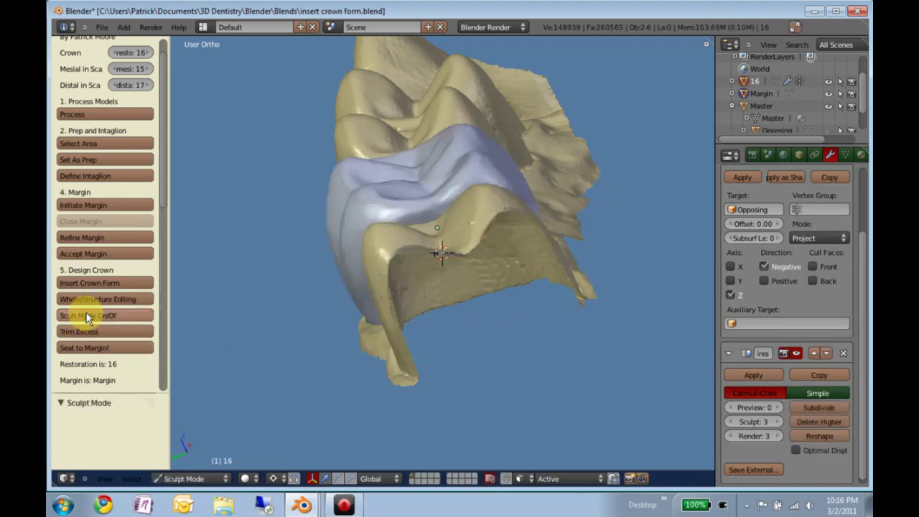
middle_drag(327, 275, 213, 209)
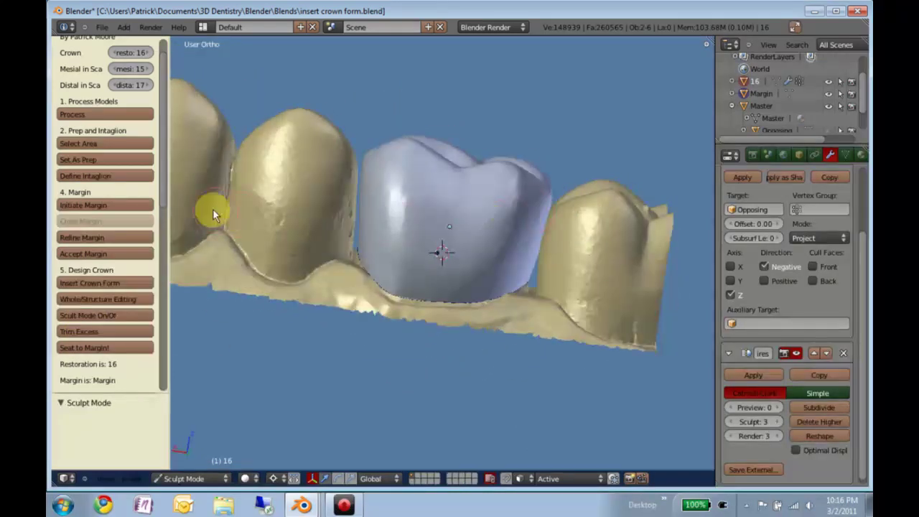
scroll(163, 124, up, 1)
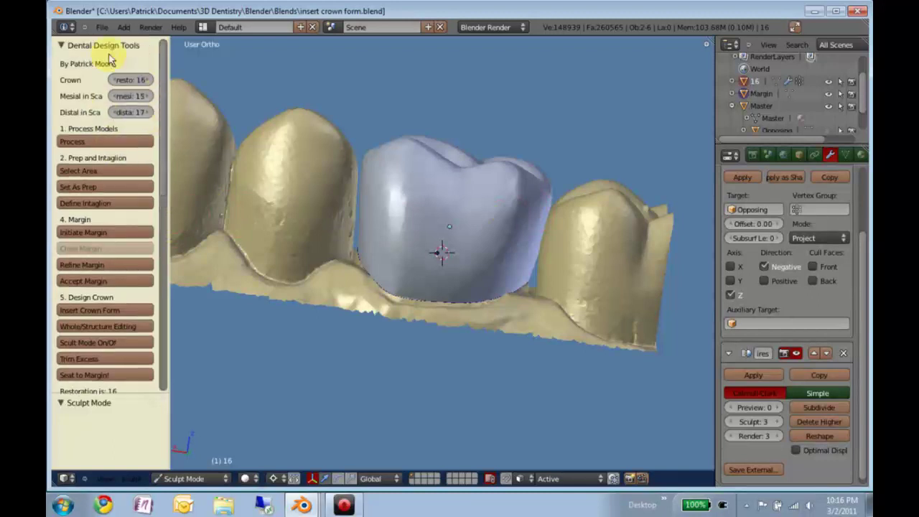
click(71, 46)
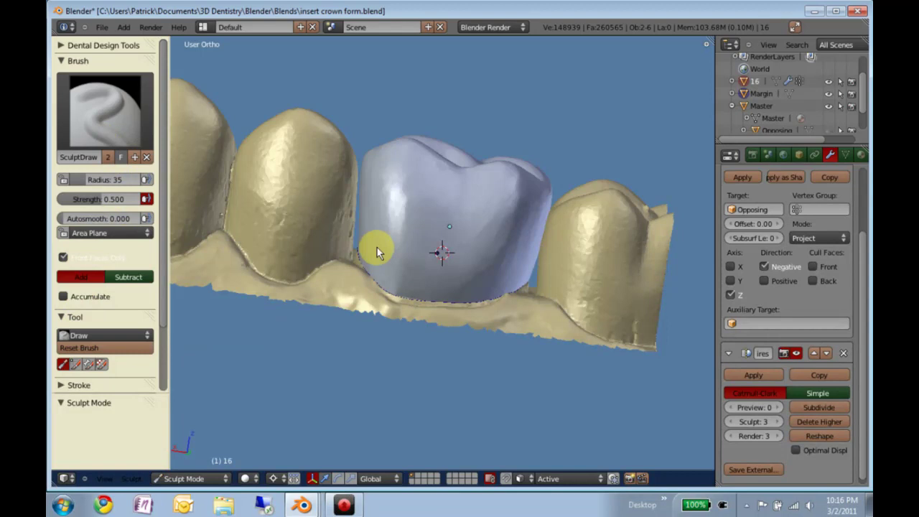
Sculpt raised bumps on the crown's side surface with the Draw brush at radius 35 and turn off Front Faces Only
click(395, 231)
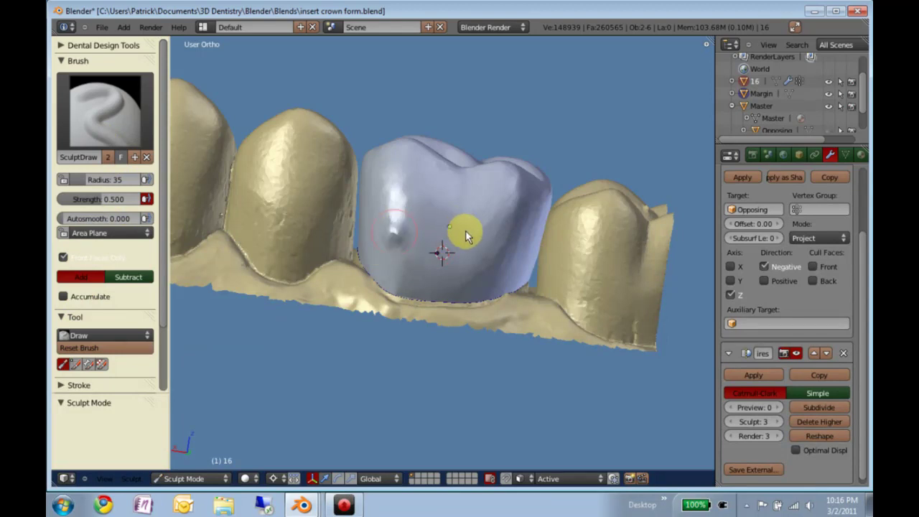
mouse_move(466, 236)
mouse_down()
mouse_move(479, 211)
mouse_move(503, 204)
mouse_up()
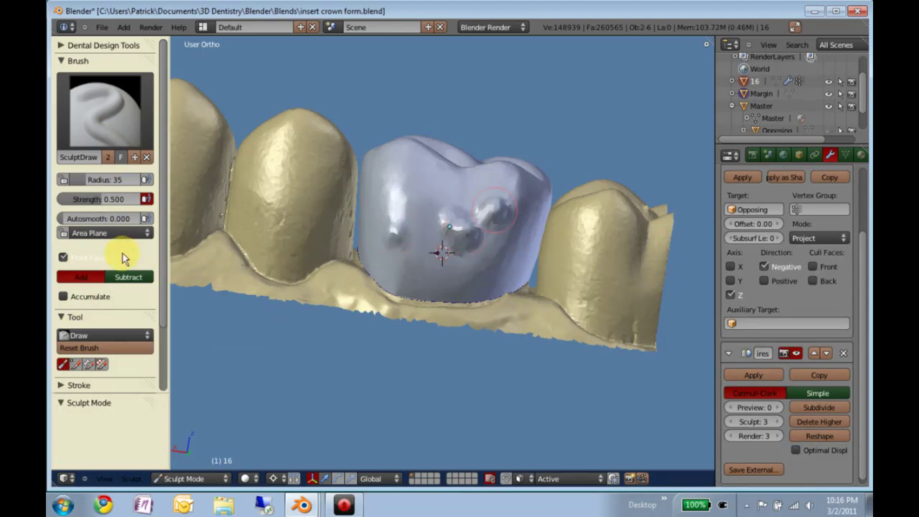
click(129, 254)
middle_drag(585, 246, 453, 352)
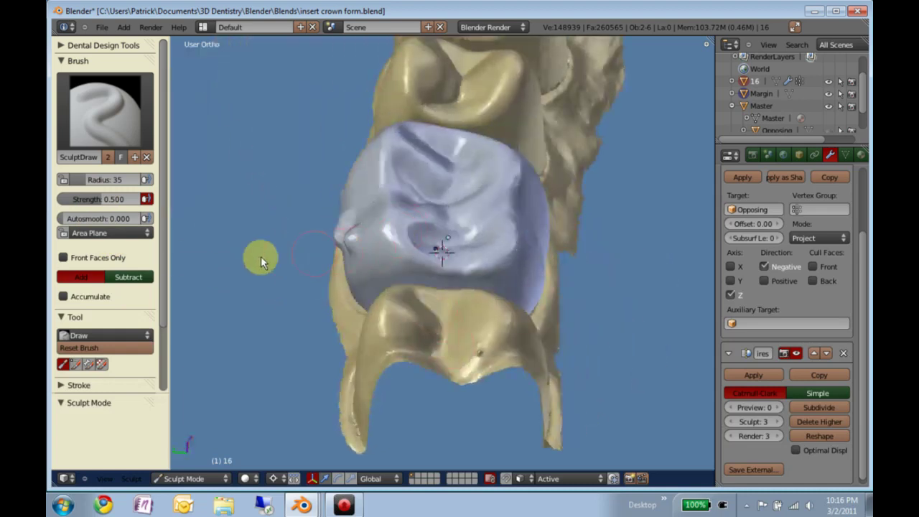
Flatten the crown's side and biting surface near the adjacent tooth using the Flatten tool with radius 90 and strength 0.404
click(88, 335)
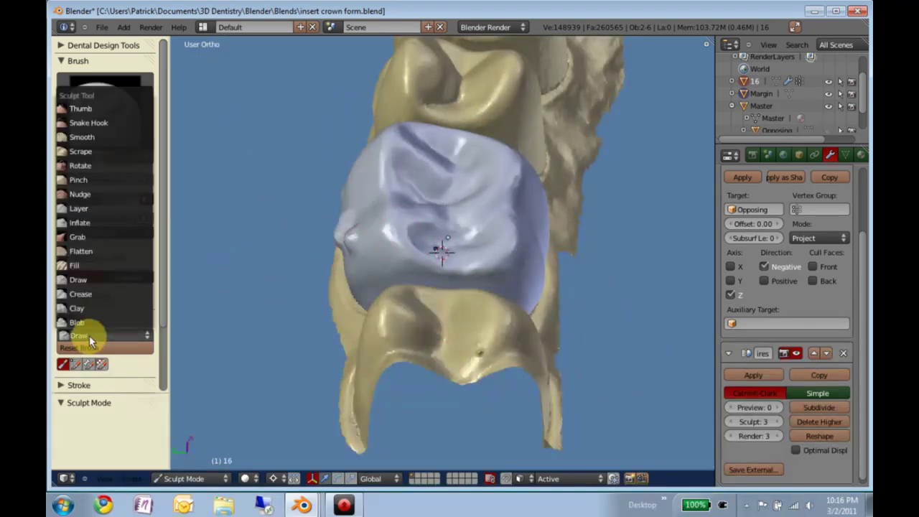
click(73, 251)
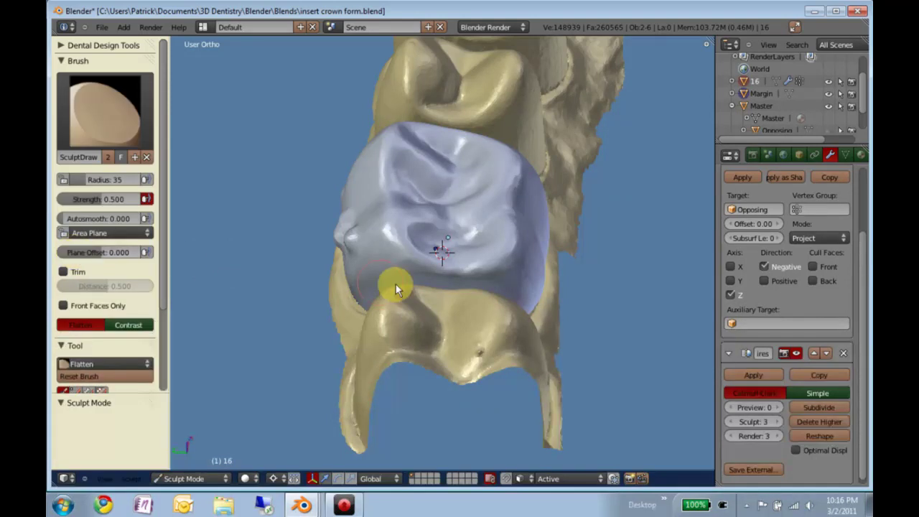
middle_drag(455, 309, 443, 347)
mouse_move(92, 179)
mouse_down()
mouse_move(112, 180)
mouse_move(95, 200)
mouse_up()
drag(377, 269, 389, 254)
mouse_move(424, 314)
mouse_down()
mouse_move(406, 336)
mouse_move(496, 186)
mouse_move(475, 268)
mouse_move(442, 333)
mouse_move(421, 350)
mouse_up()
middle_drag(421, 350, 443, 289)
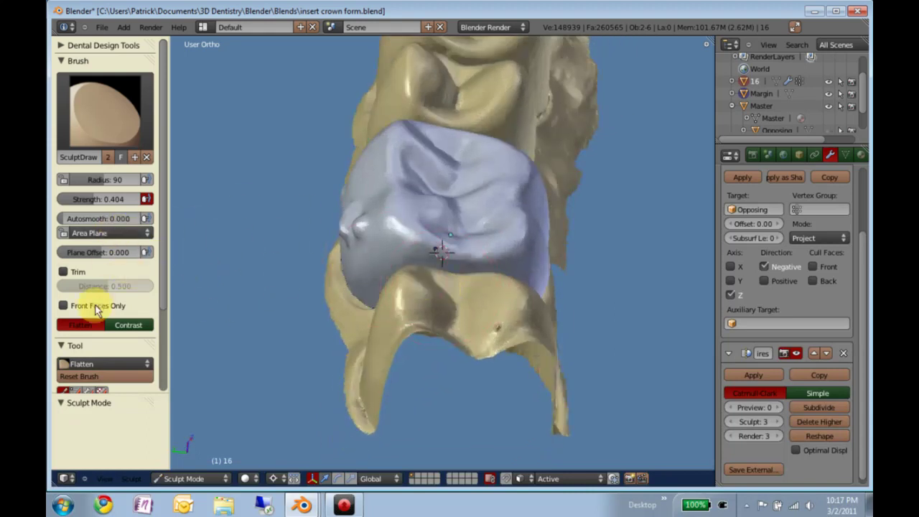
Switch to the Inflate sculpt tool and swell a small area of the crown's biting surface near the side bumps
click(92, 363)
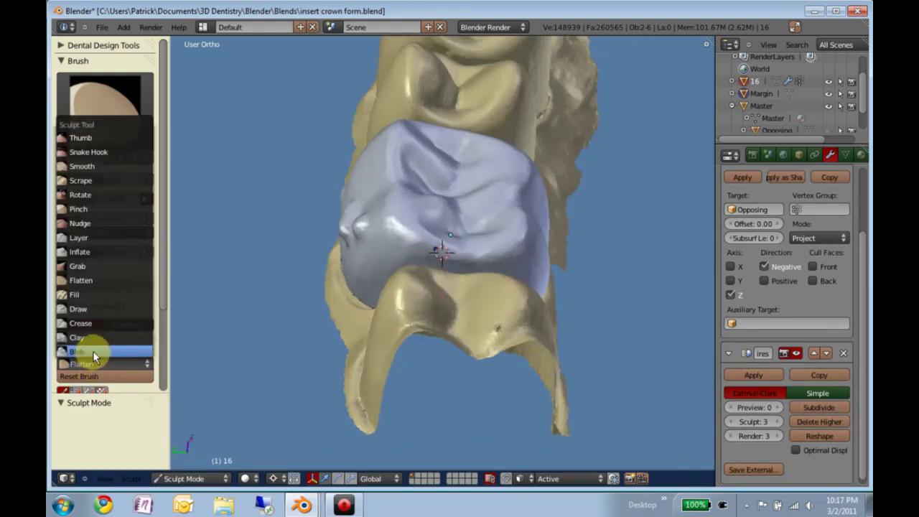
click(79, 252)
scroll(484, 224, up, 4)
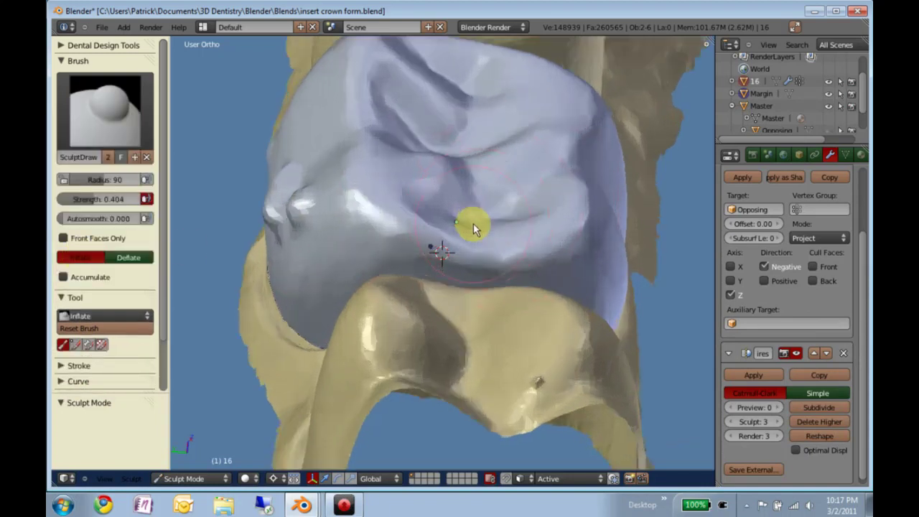
mouse_move(460, 273)
middle_down()
mouse_move(393, 294)
mouse_move(385, 323)
mouse_move(314, 232)
middle_up()
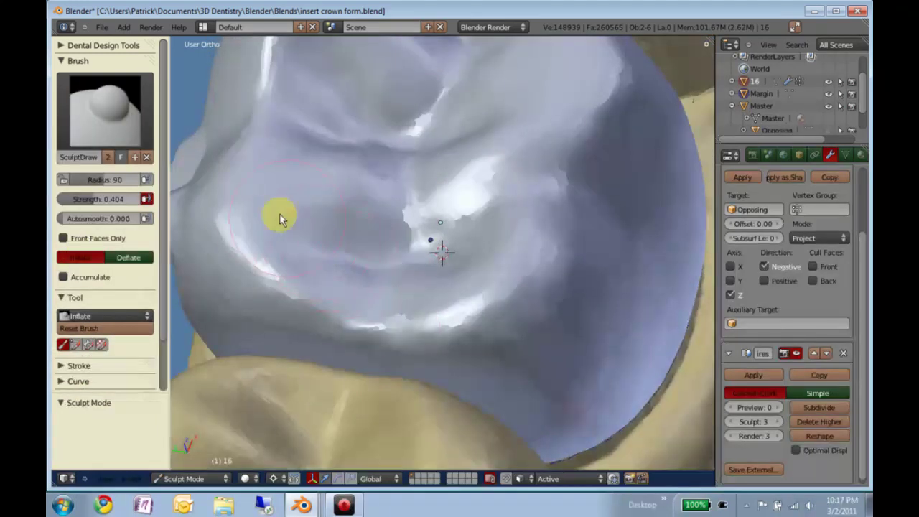
mouse_move(289, 202)
mouse_down()
mouse_move(363, 207)
mouse_move(267, 193)
mouse_move(304, 207)
mouse_up()
scroll(303, 205, down, 1)
mouse_move(400, 308)
middle_down()
mouse_move(419, 249)
mouse_move(413, 254)
mouse_move(439, 231)
middle_up()
scroll(419, 249, down, 3)
scroll(441, 231, down, 1)
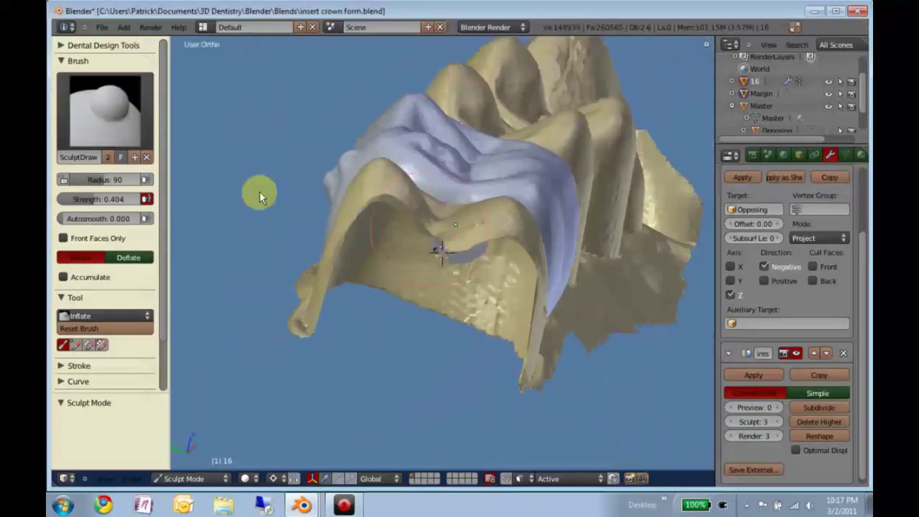
Open the recent file design crown.blend and minimize the user preferences window covering the model
click(102, 27)
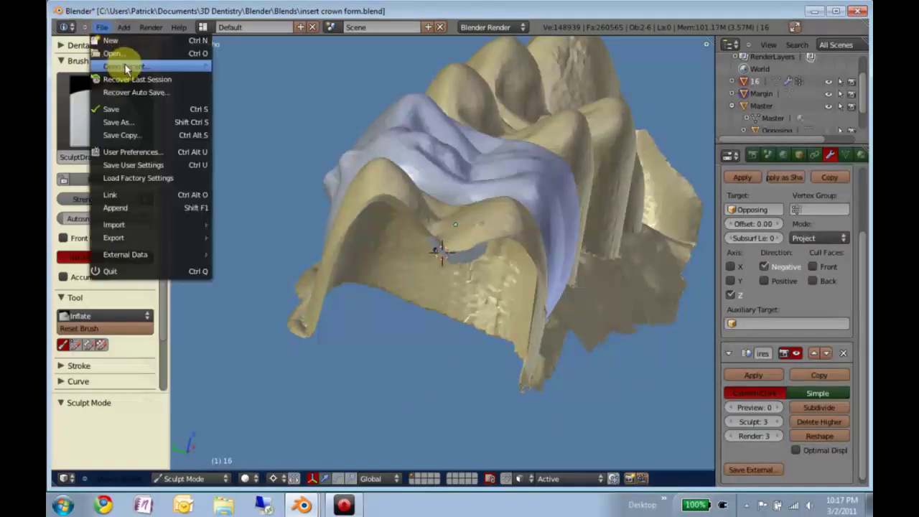
mouse_move(196, 66)
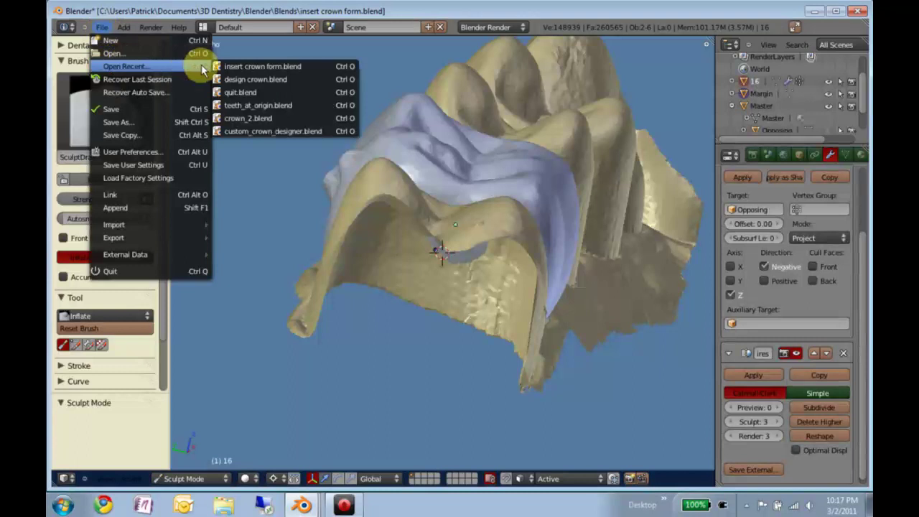
click(267, 79)
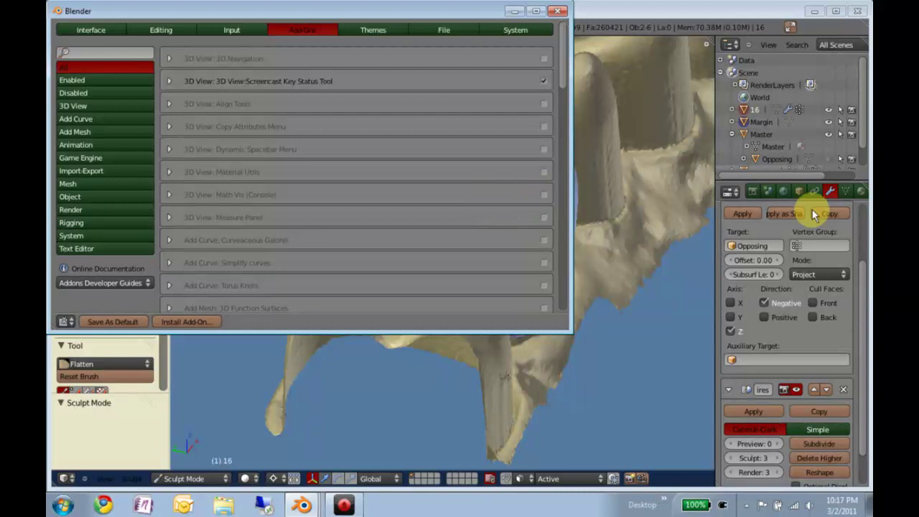
click(514, 11)
Examine the designed crown's side contours, margin fit and biting surface against the neighbouring teeth
middle_drag(529, 160, 380, 292)
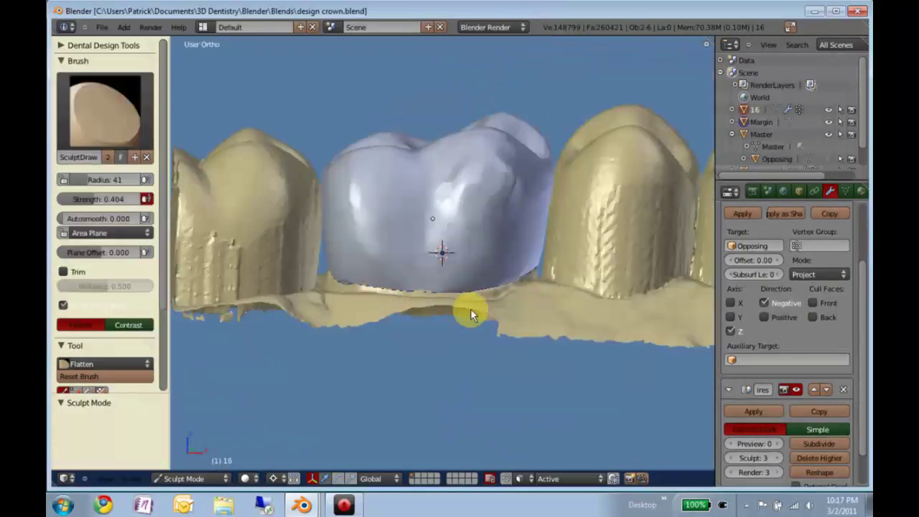
middle_drag(462, 298, 507, 352)
middle_drag(559, 338, 528, 243)
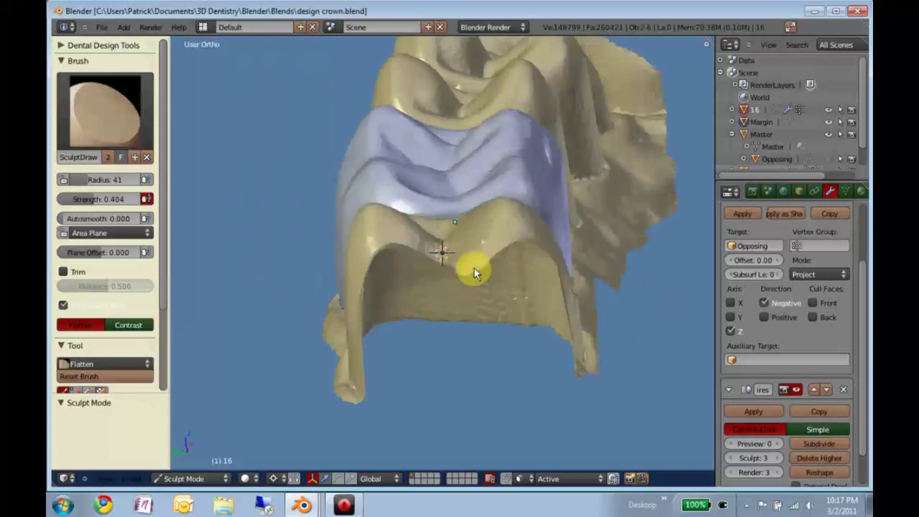
scroll(479, 265, down, 2)
scroll(483, 261, up, 2)
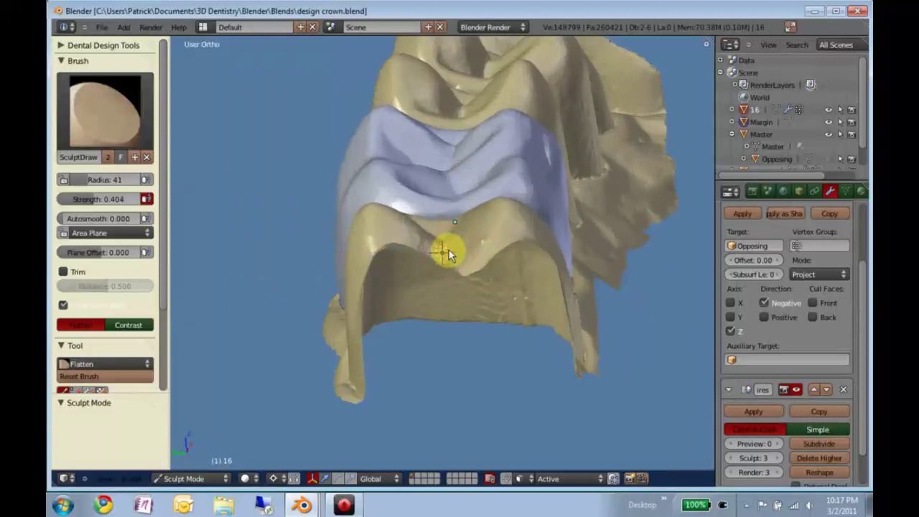